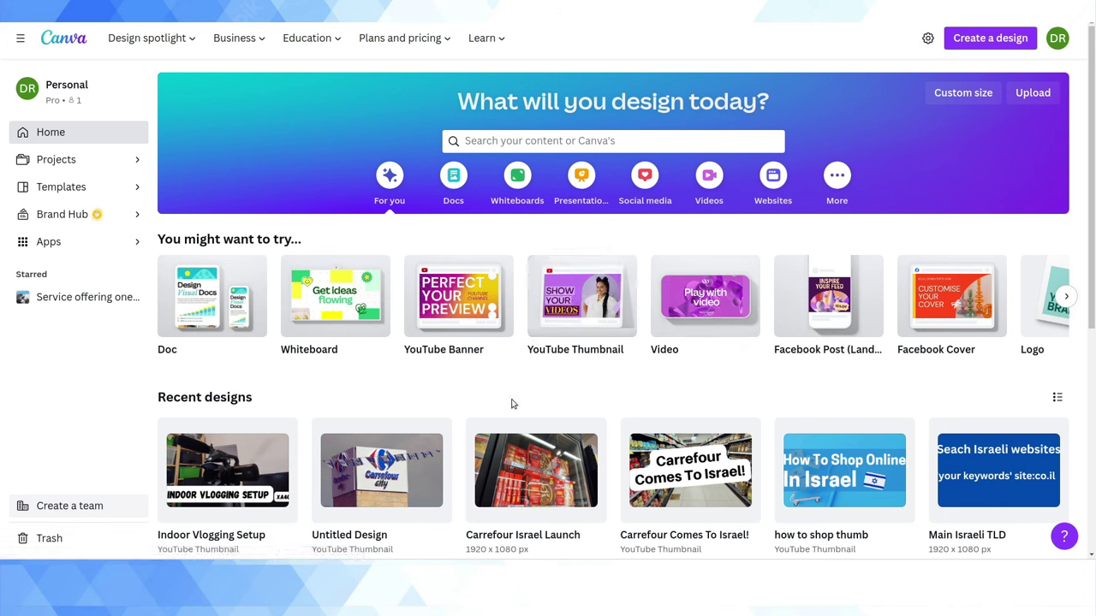
Step: Scroll through Recent designs on the home page and go to the Canva Pro Features page
scroll(513, 403, down, 3)
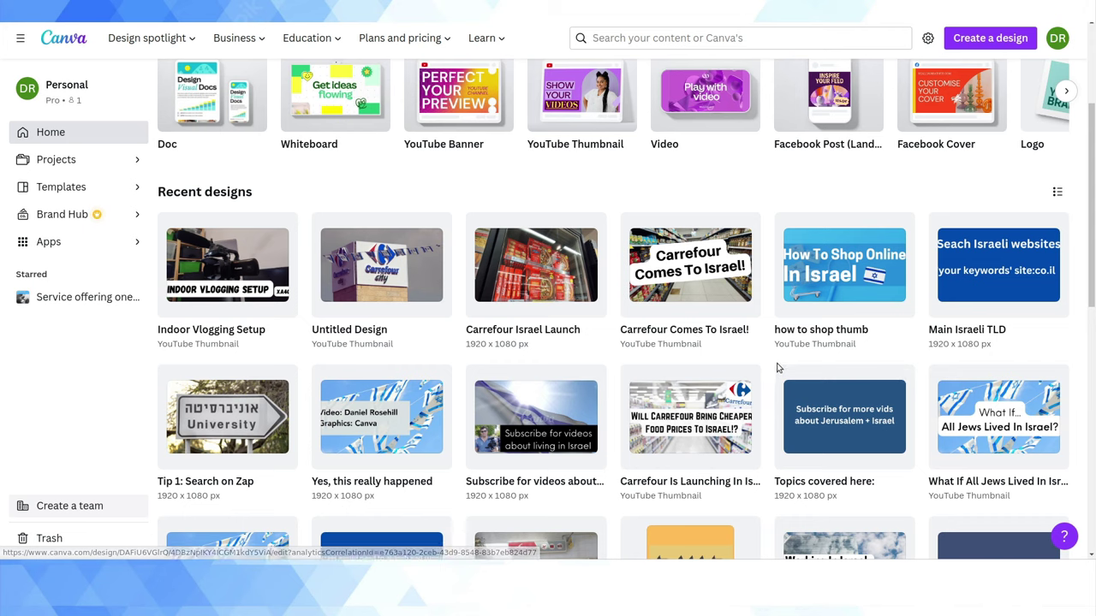
scroll(755, 377, down, 1)
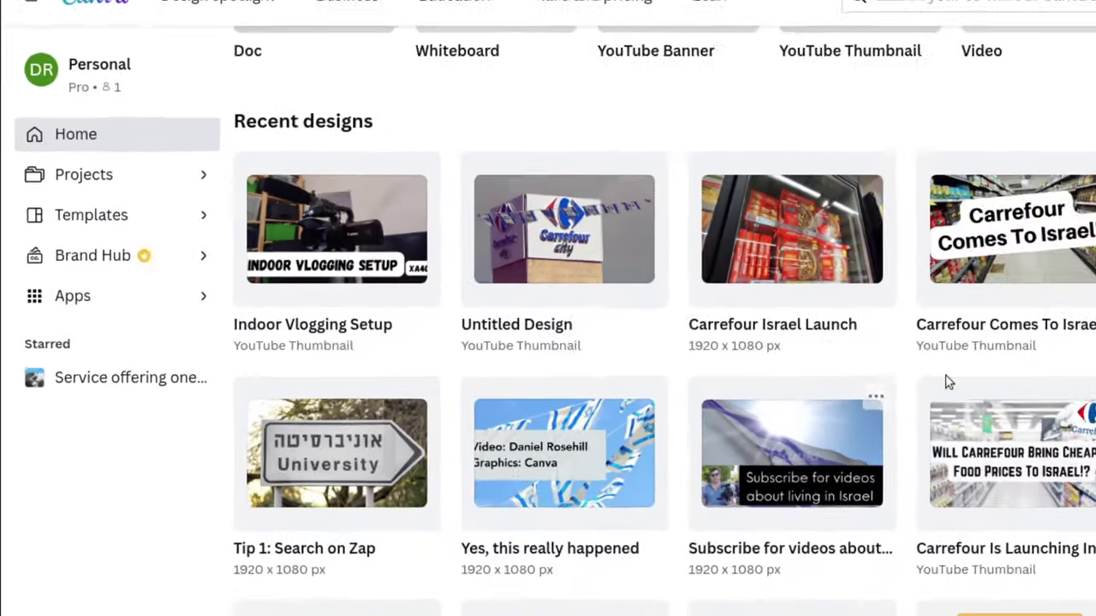
click(1013, 34)
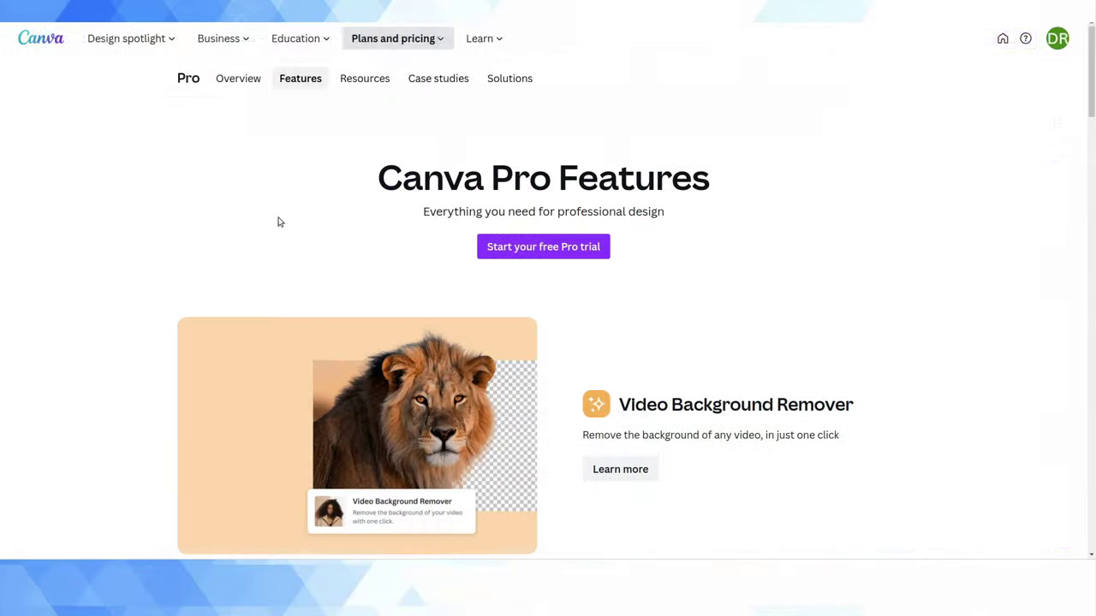
Step: Scroll down through the Canva Pro Features page content
scroll(277, 221, down, 2)
scroll(277, 222, down, 6)
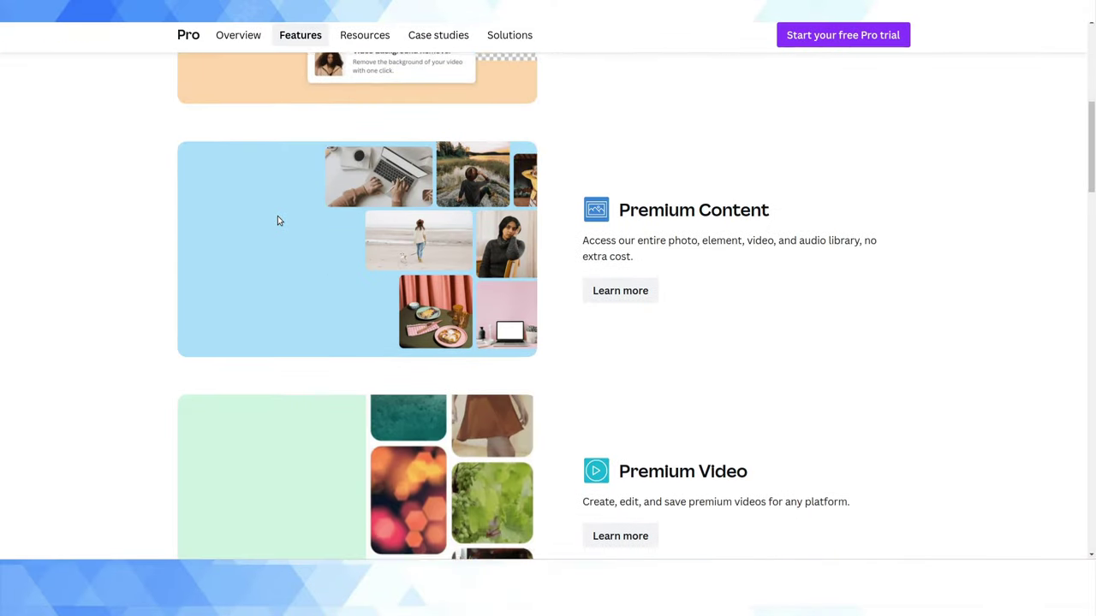
scroll(278, 220, down, 6)
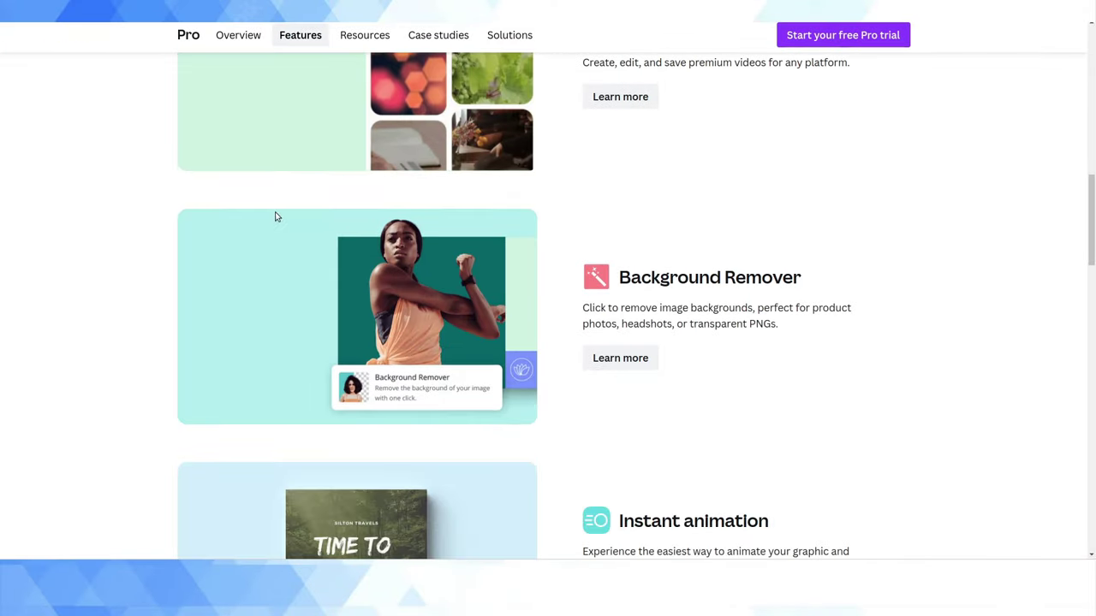
scroll(278, 217, down, 6)
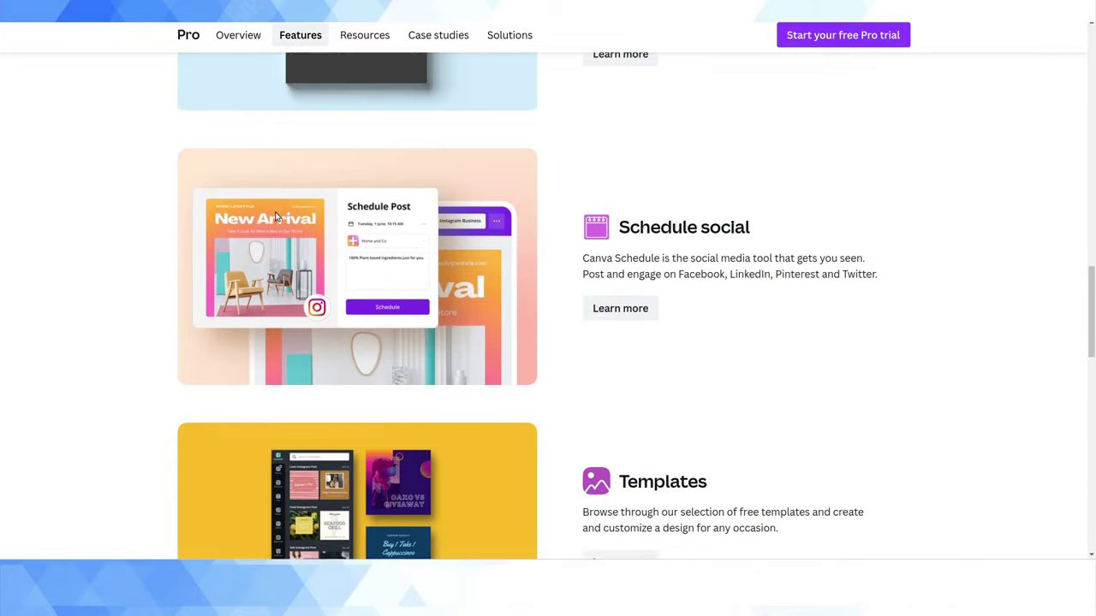
scroll(274, 216, down, 6)
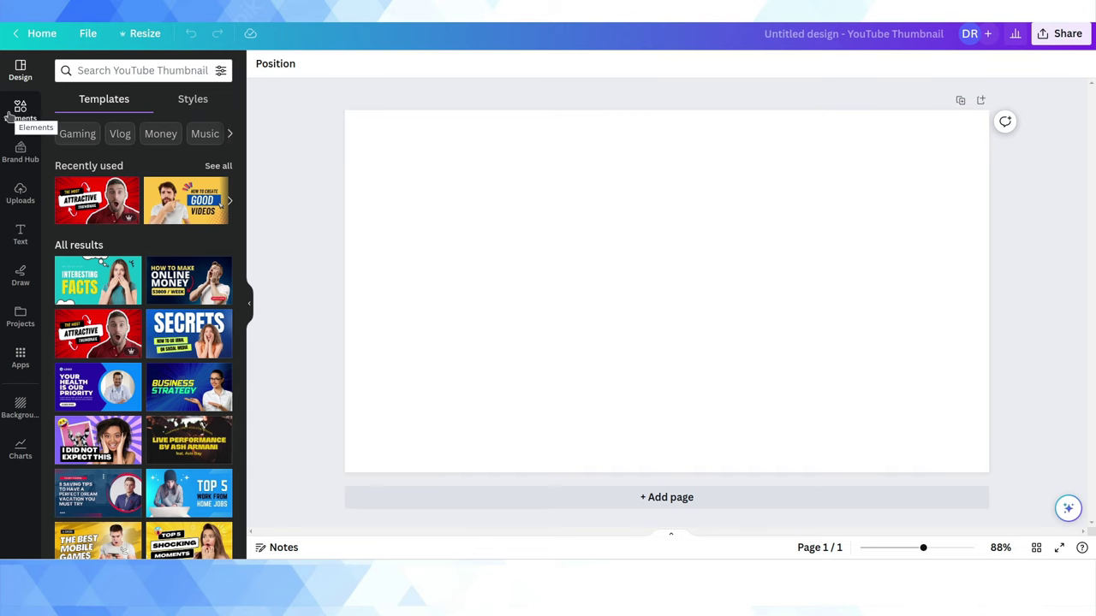
Step: Open Elements, browse all Graphics, and return to the elements overview
click(8, 116)
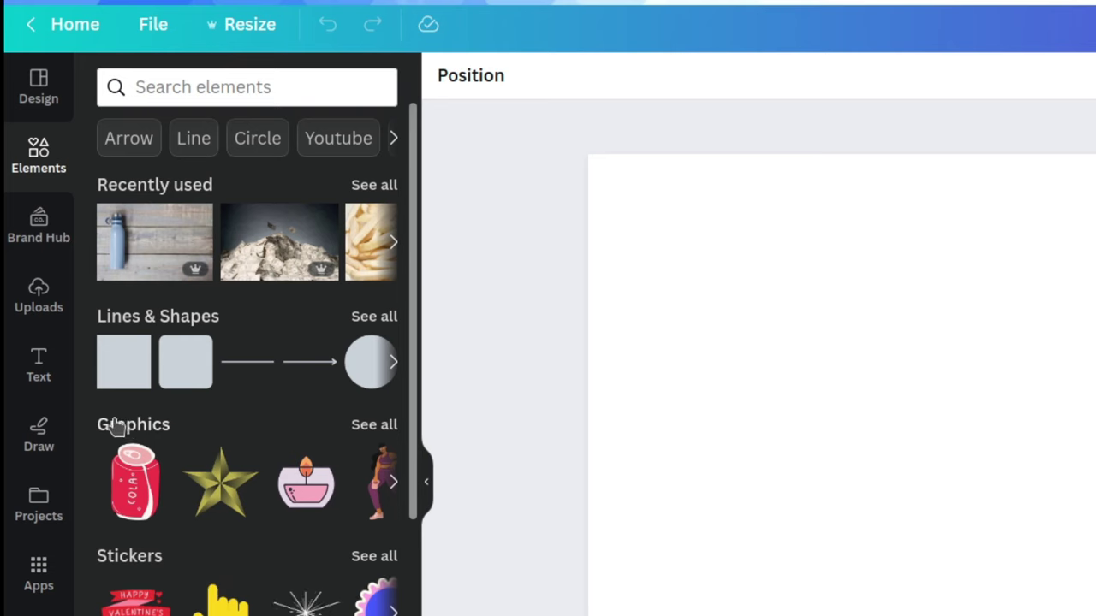
click(368, 428)
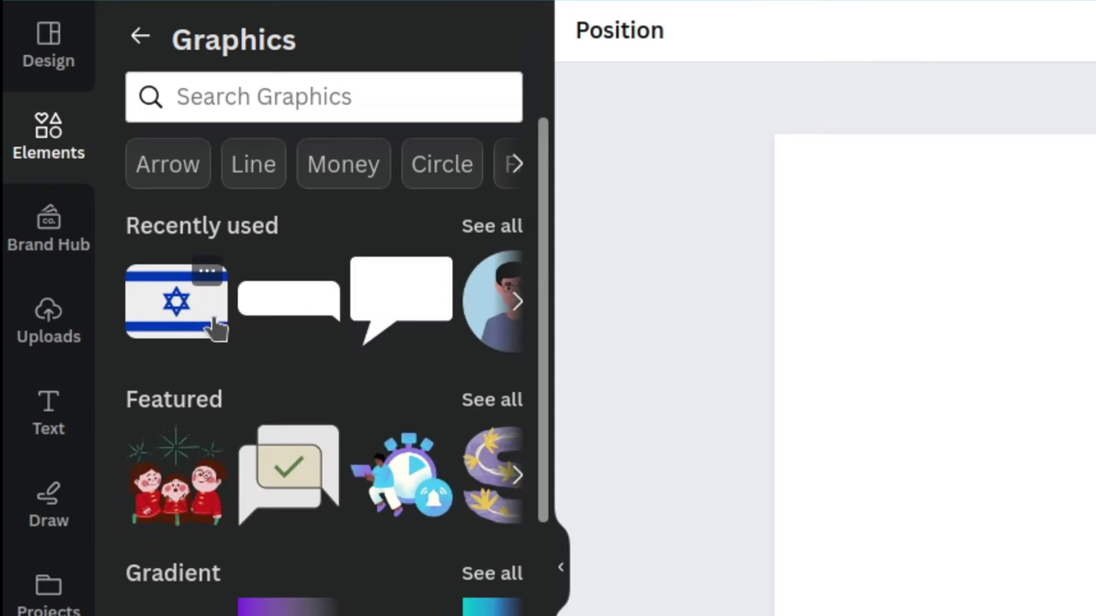
click(140, 36)
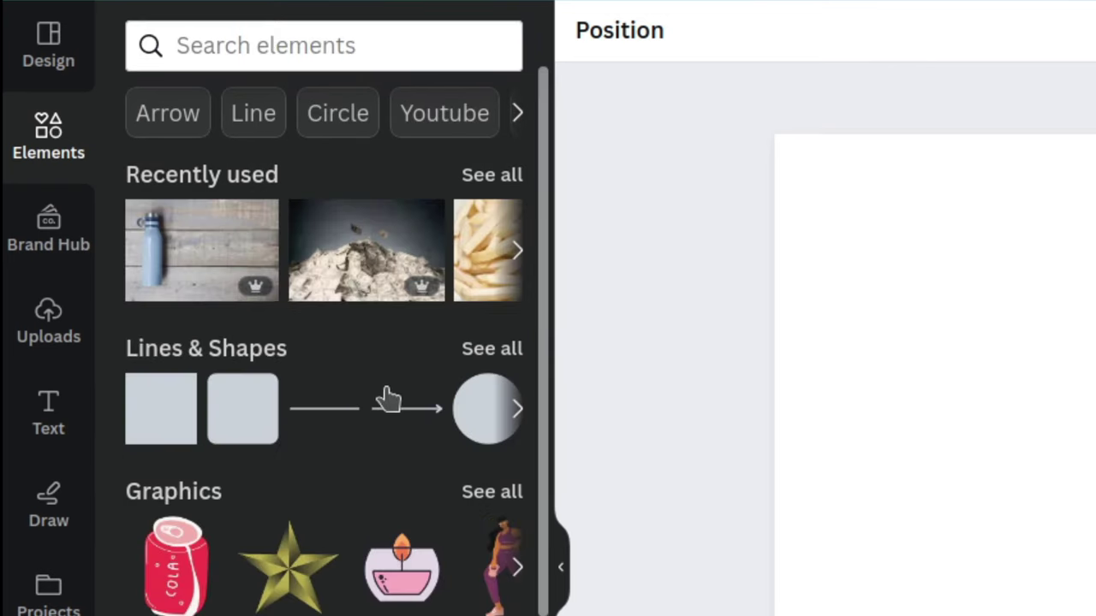
scroll(359, 454, down, 4)
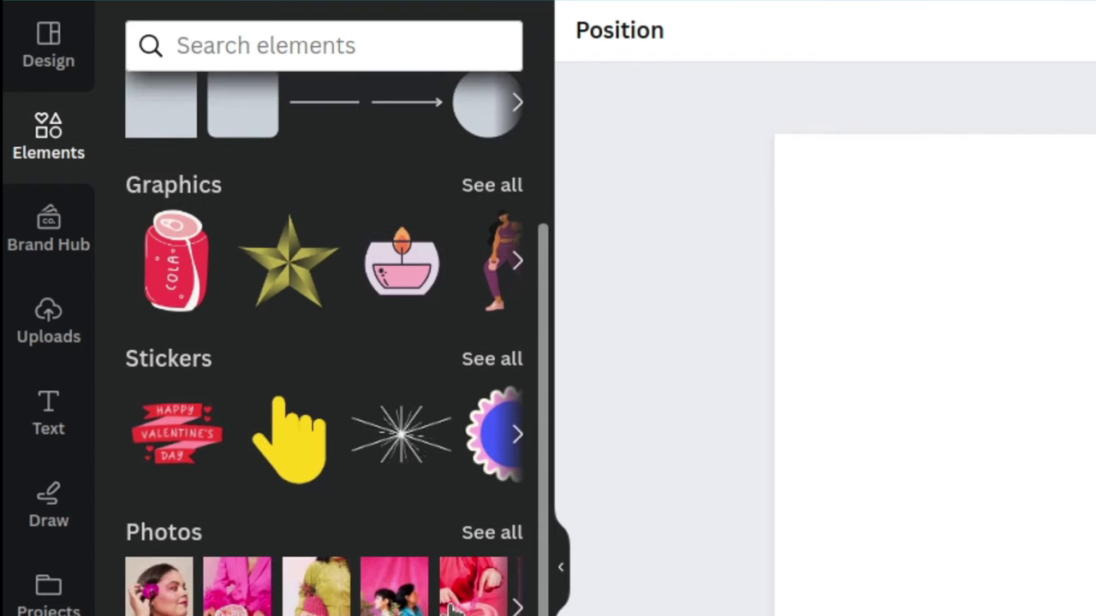
scroll(446, 539, up, 4)
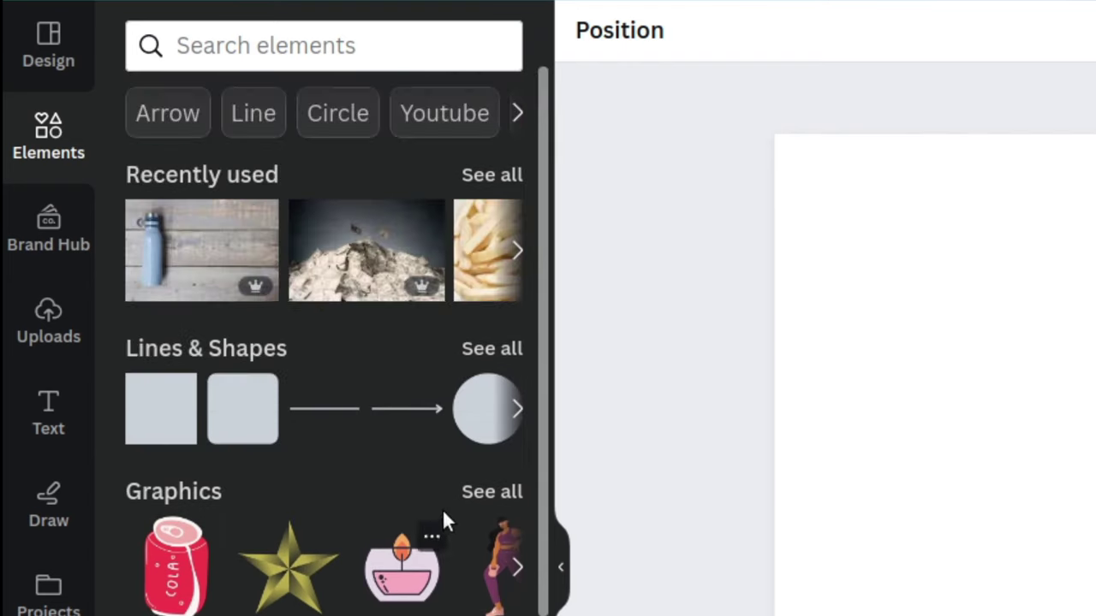
Step: Search the elements library for 'jerusalem'
click(350, 45)
text(jerusalem)
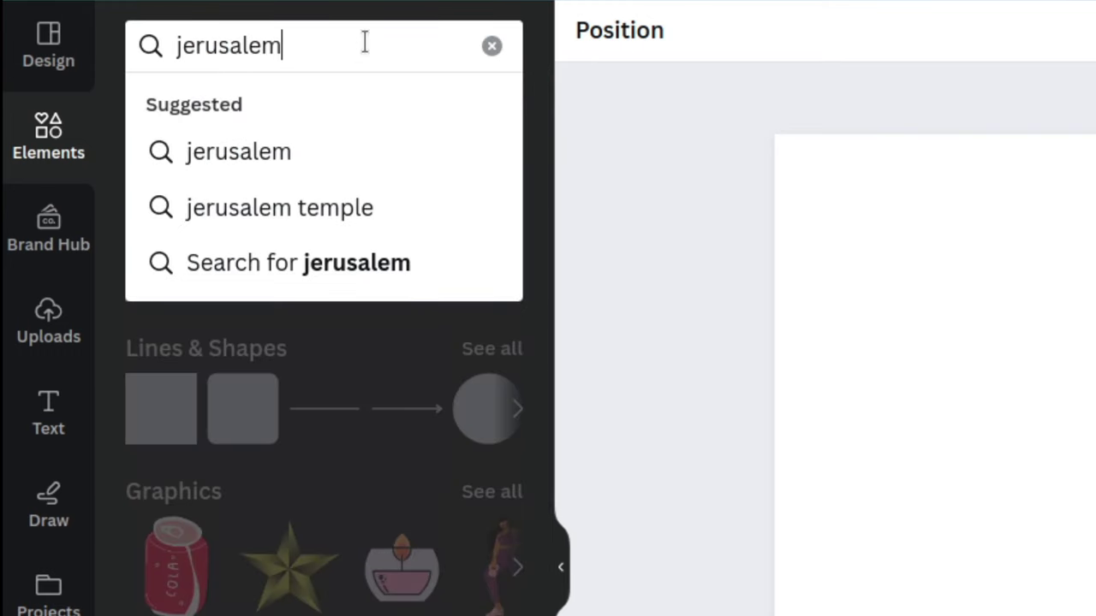
key(Return)
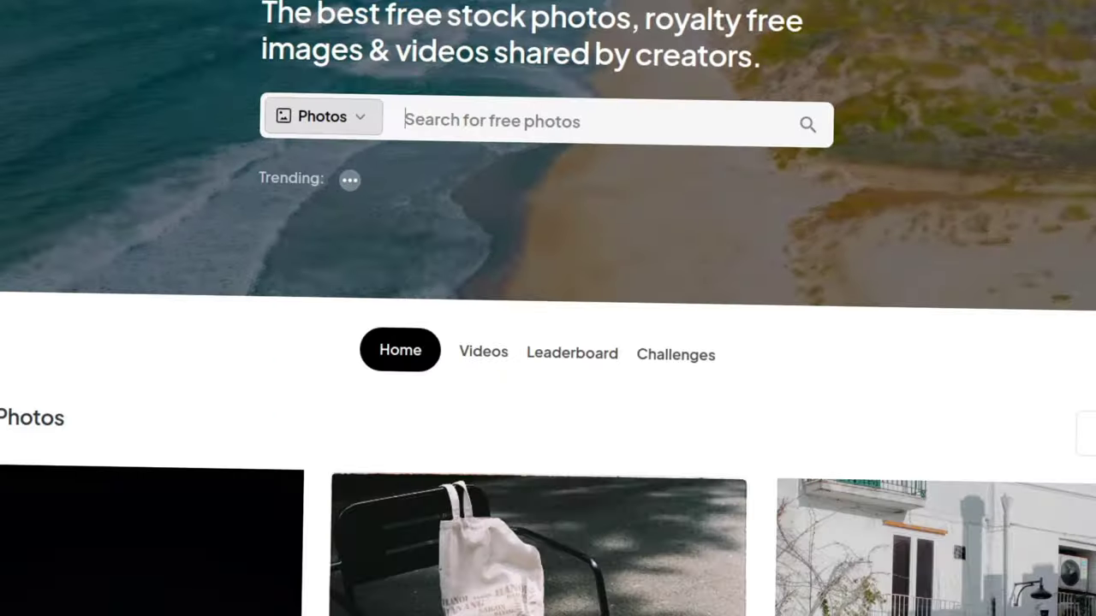
Step: Search Pexels for 'jerusalem' and switch the results to Jerusalem videos
click(665, 125)
text(jerusalem)
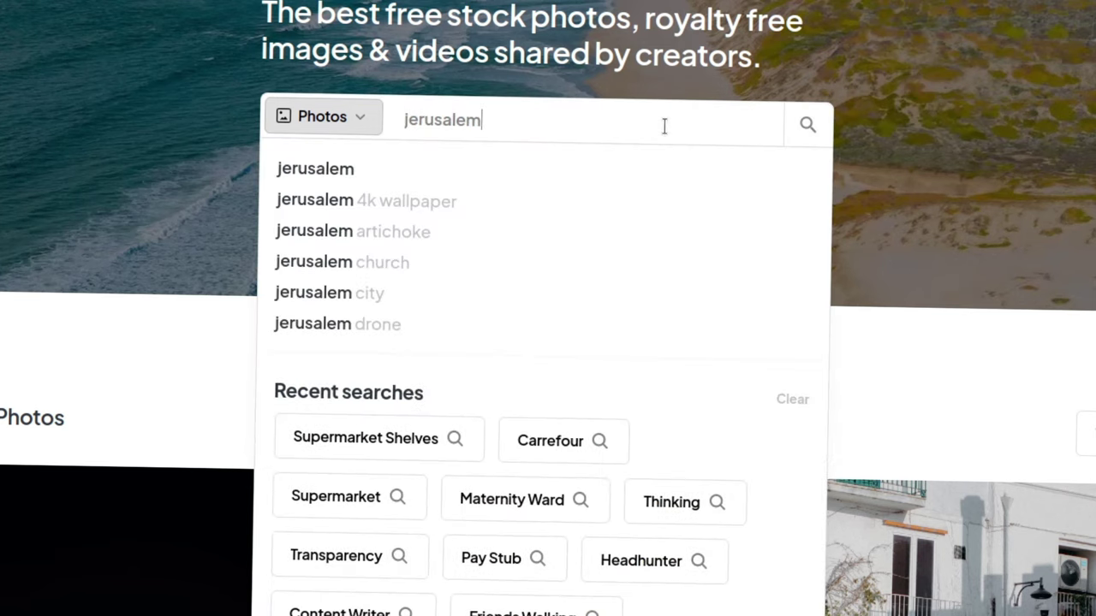
key(Return)
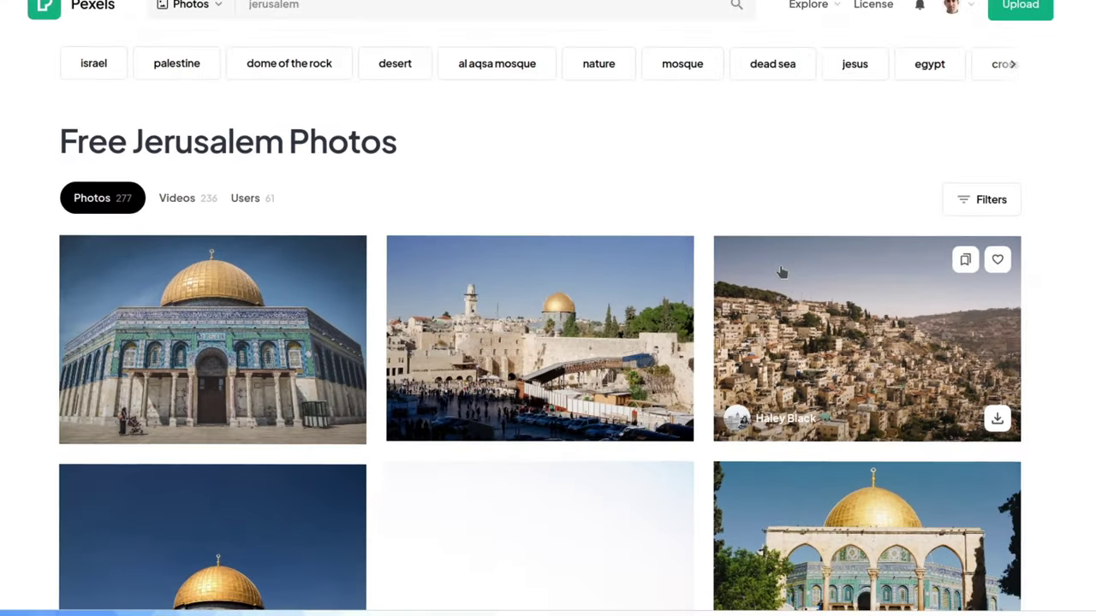
scroll(747, 280, down, 3)
scroll(749, 274, up, 1)
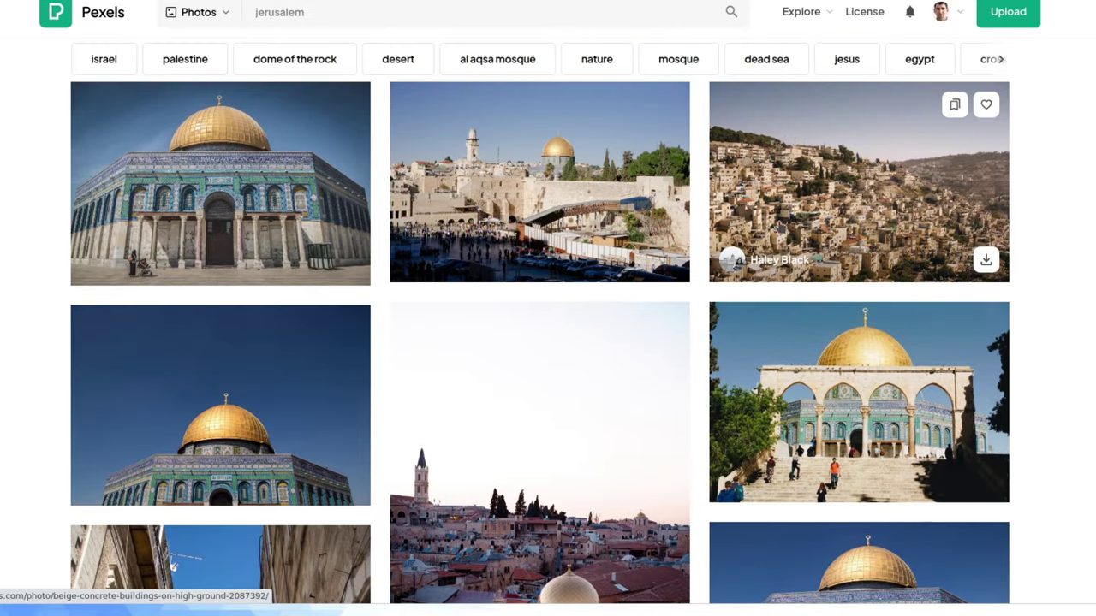
scroll(324, 224, up, 2)
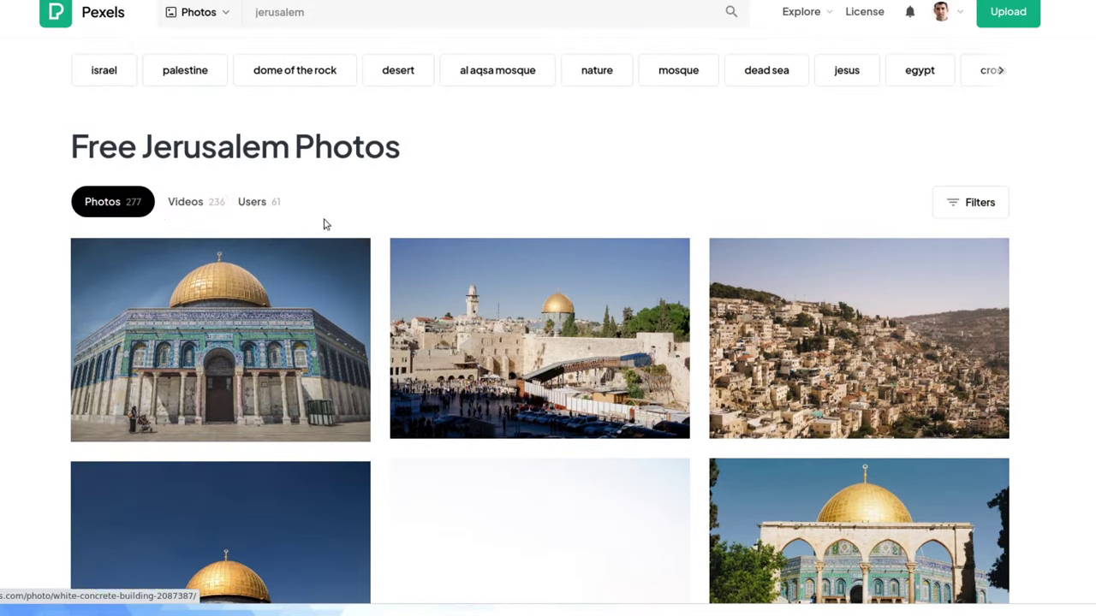
click(186, 202)
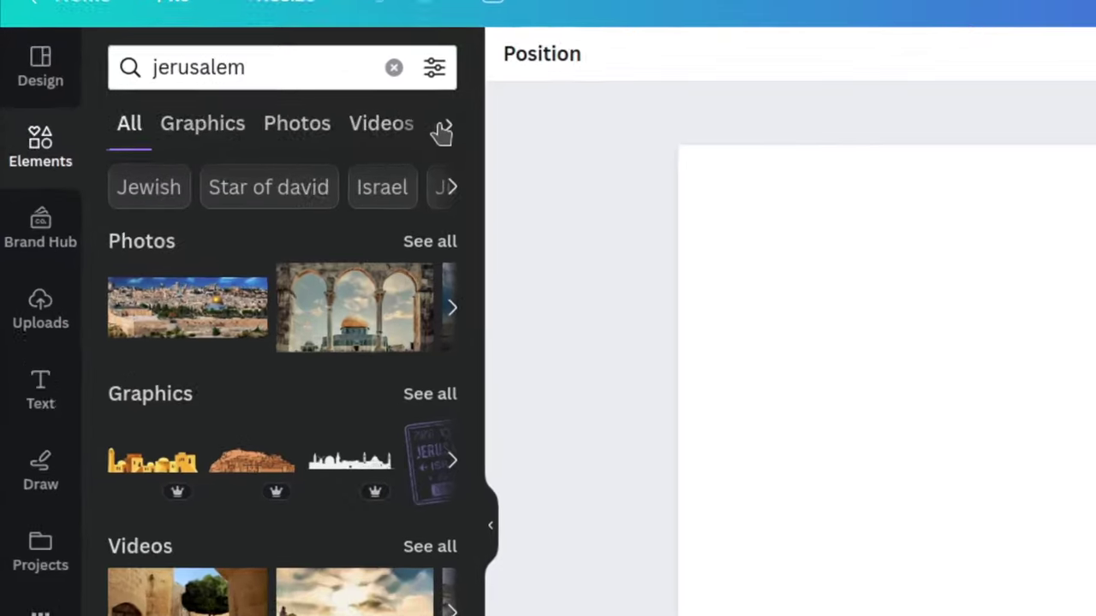
Step: Browse the jerusalem result categories, including Frames, then filter to Photos
click(227, 99)
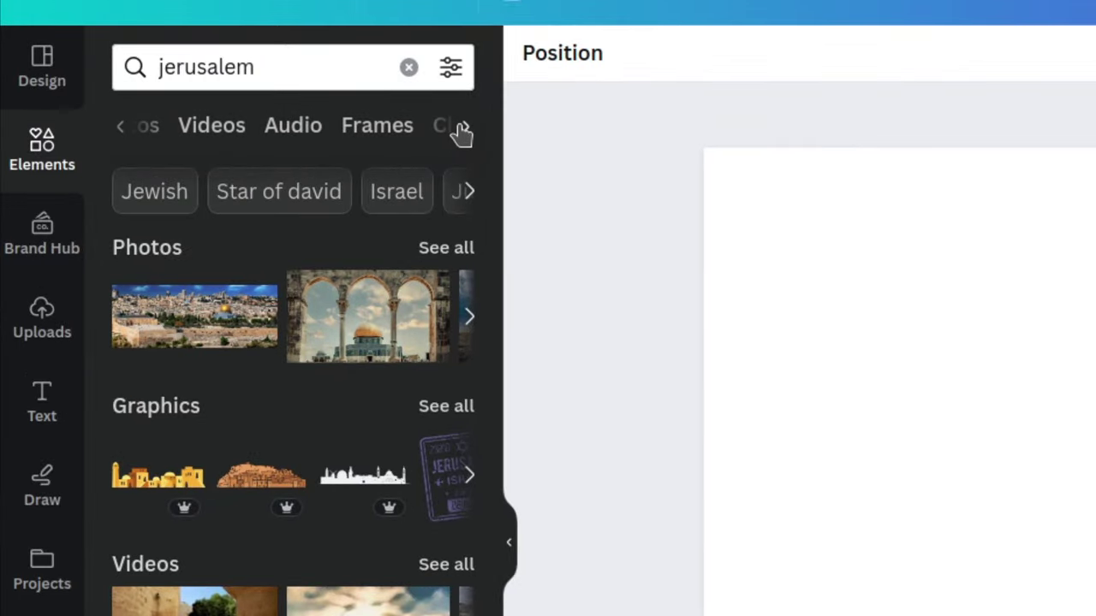
click(458, 133)
click(343, 125)
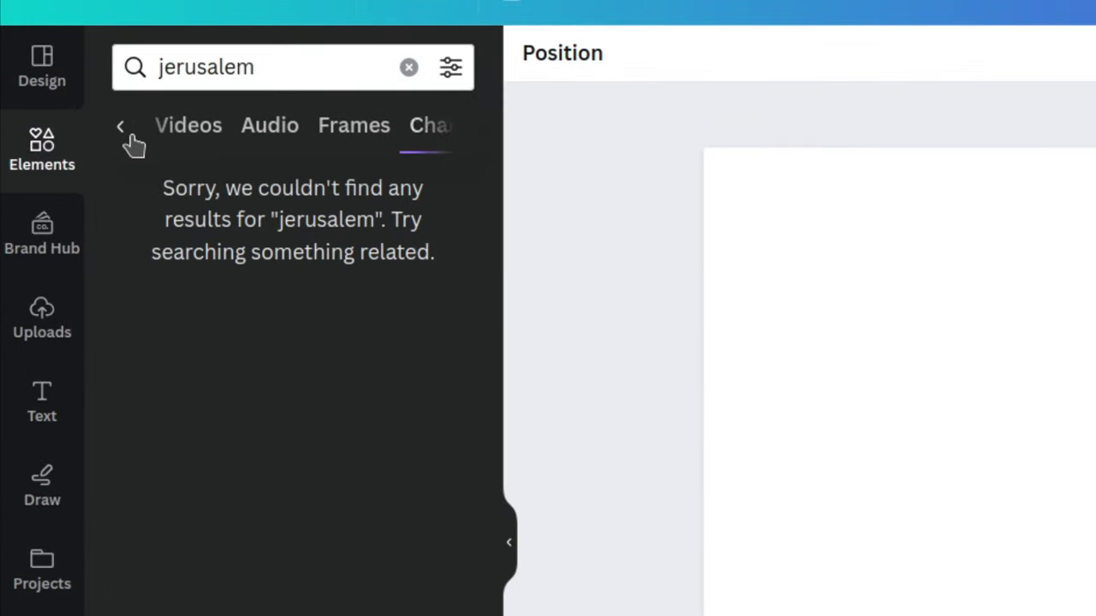
click(123, 127)
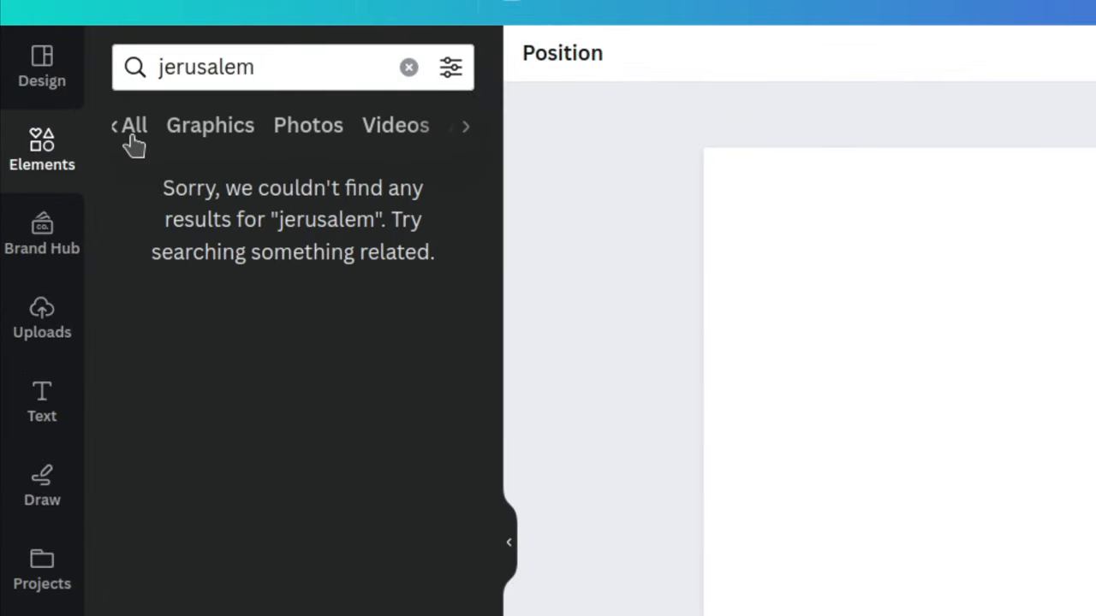
click(285, 131)
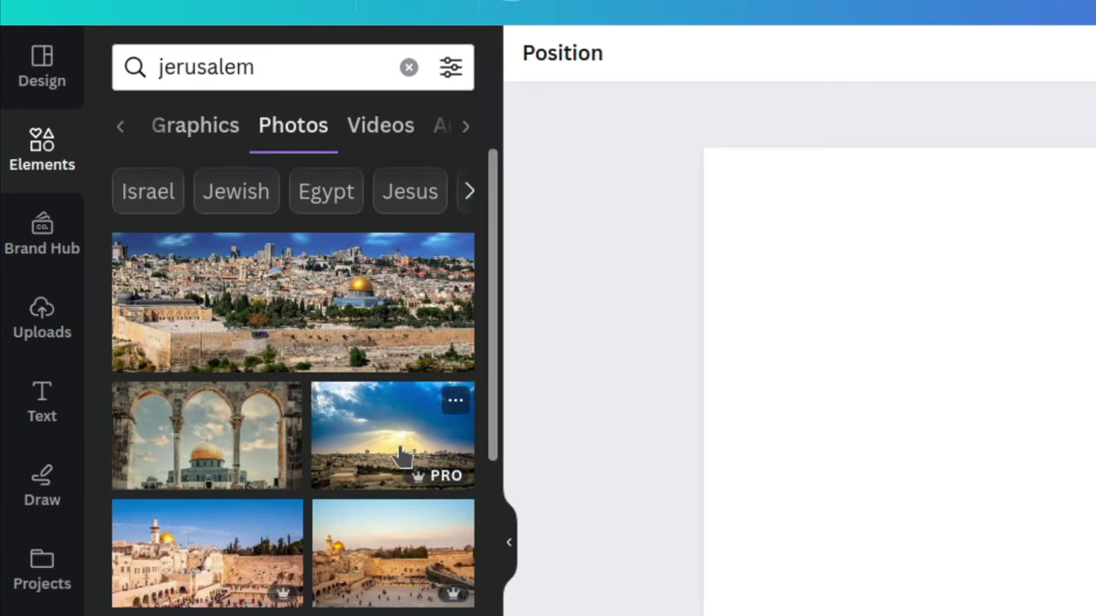
Step: Add the Western Wall photo with the Israeli flag and nudge it slightly left and down
scroll(399, 394, down, 2)
scroll(395, 390, down, 2)
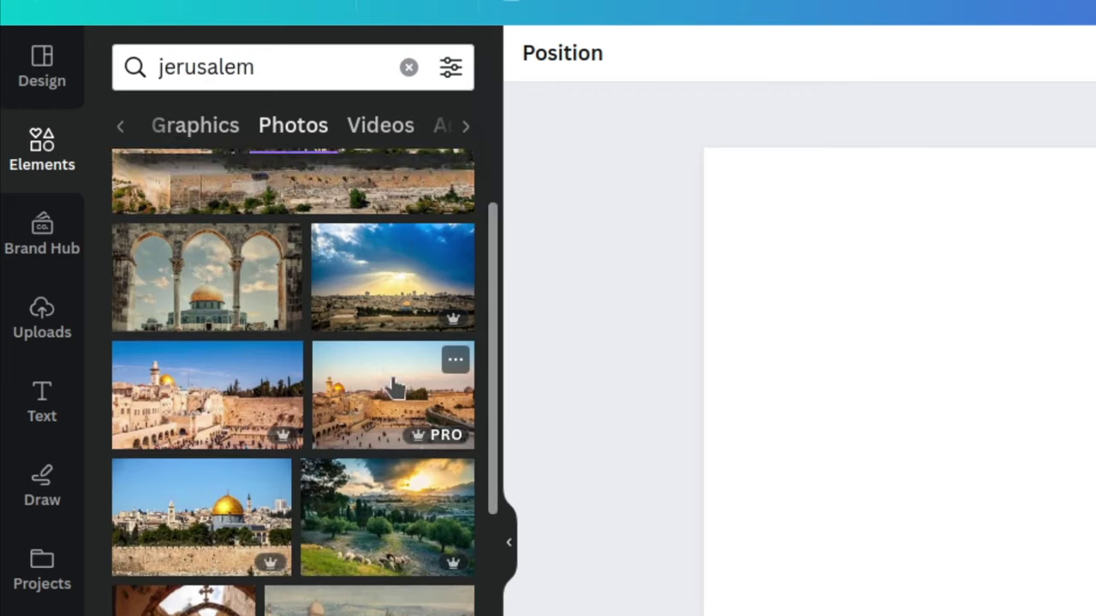
scroll(397, 384, up, 4)
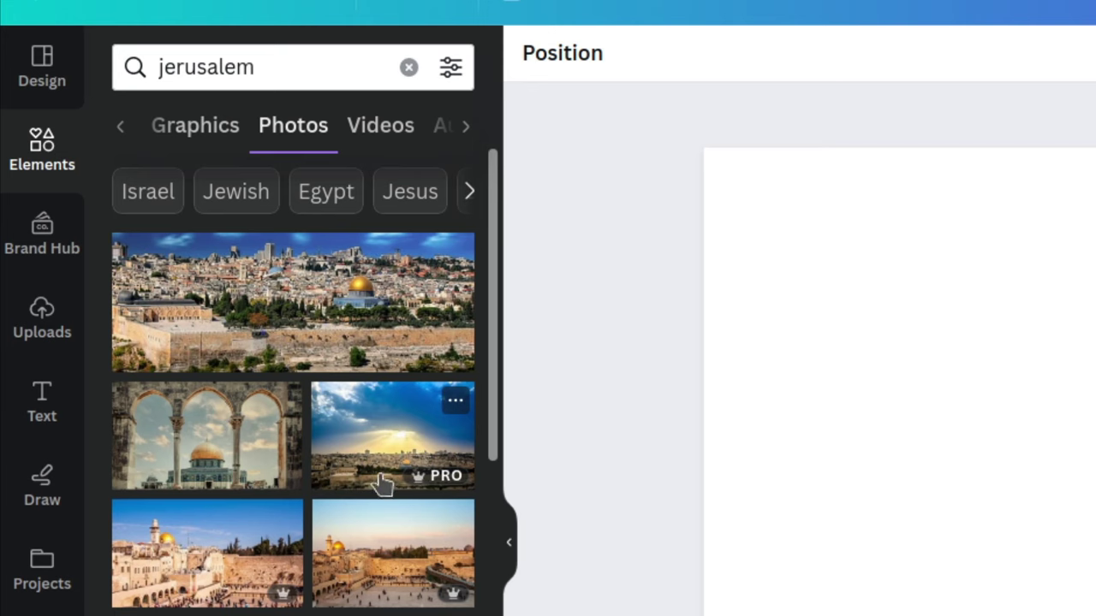
scroll(368, 445, down, 5)
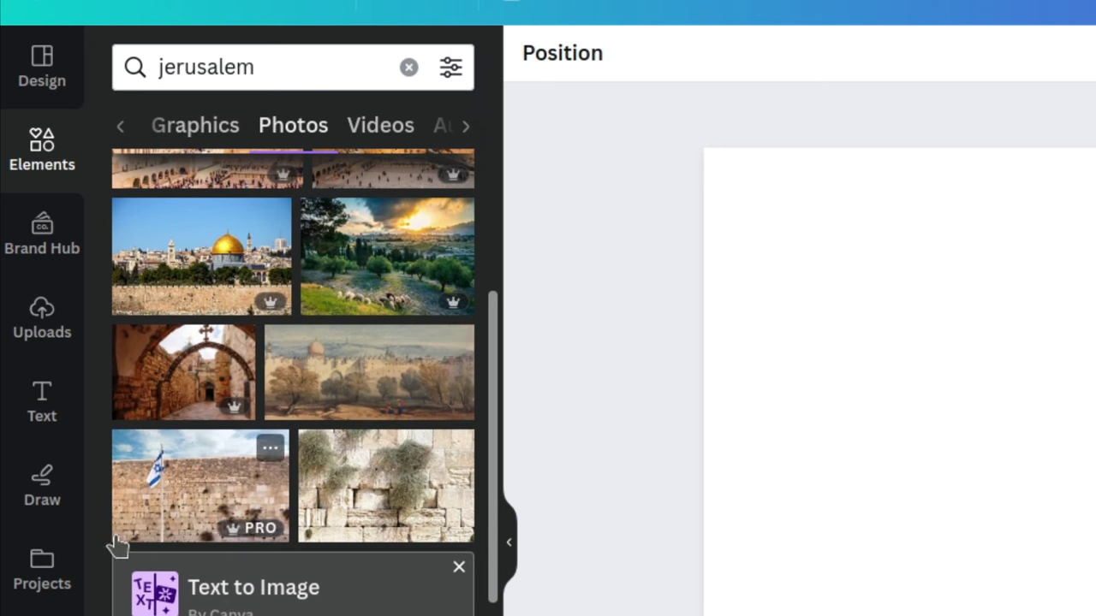
click(158, 513)
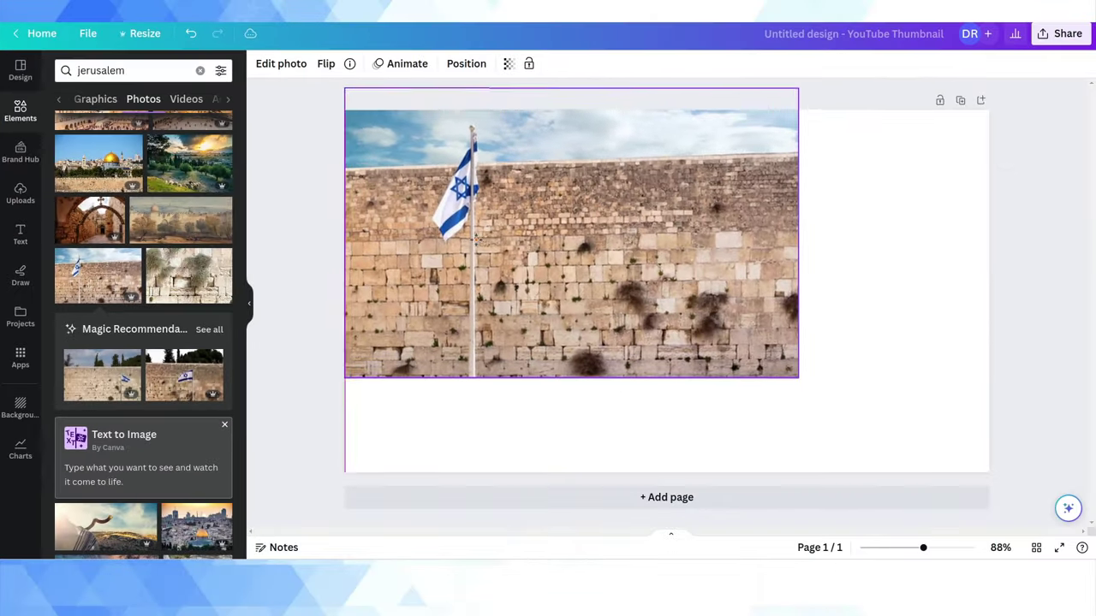
drag(780, 380, 765, 387)
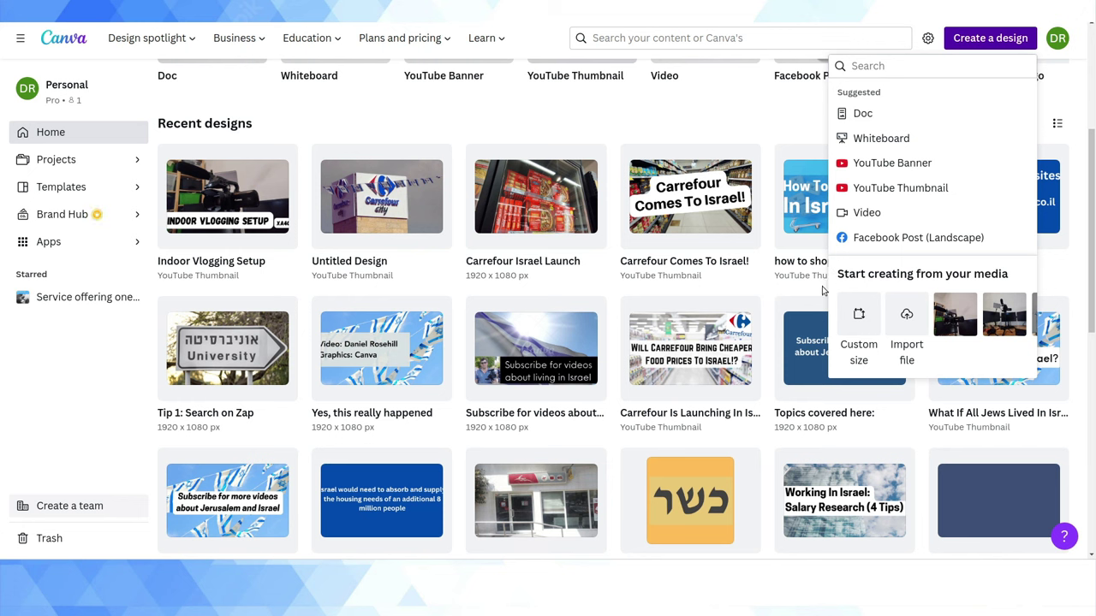
Step: Start a custom-size 1920 × 1080 px design
scroll(386, 215, up, 3)
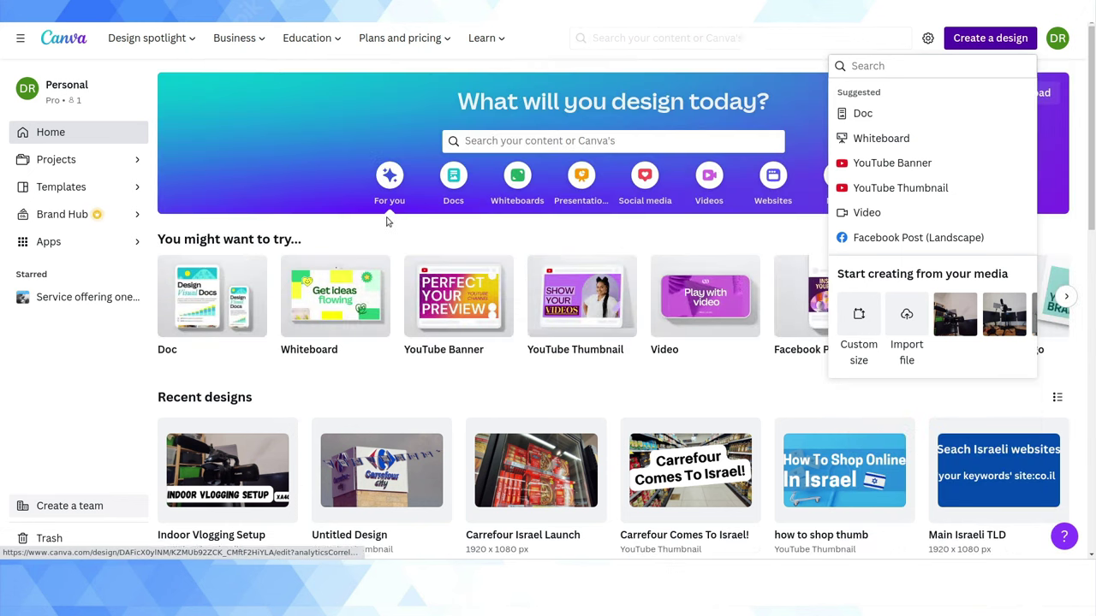
click(858, 323)
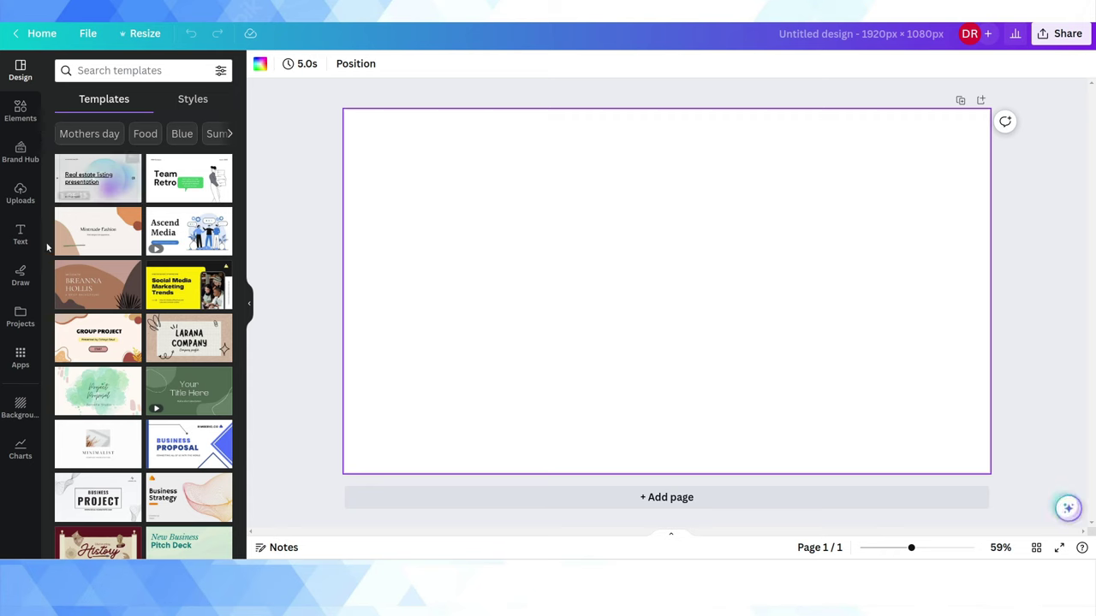
Step: Search Elements for 'western wall' and add the stone-wall close-up from Photos
click(25, 110)
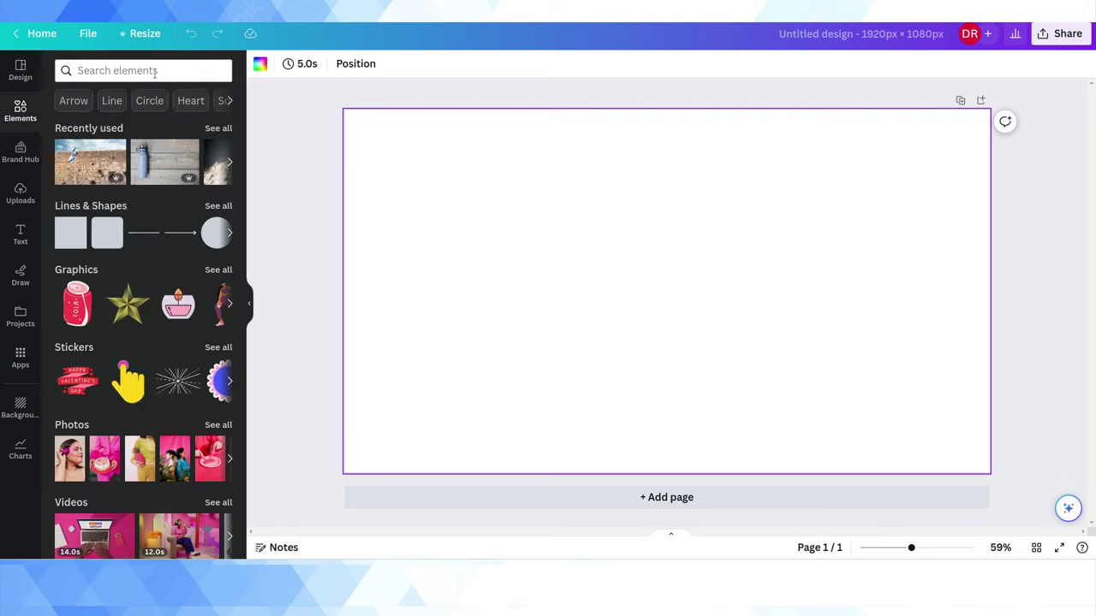
click(155, 73)
text(western)
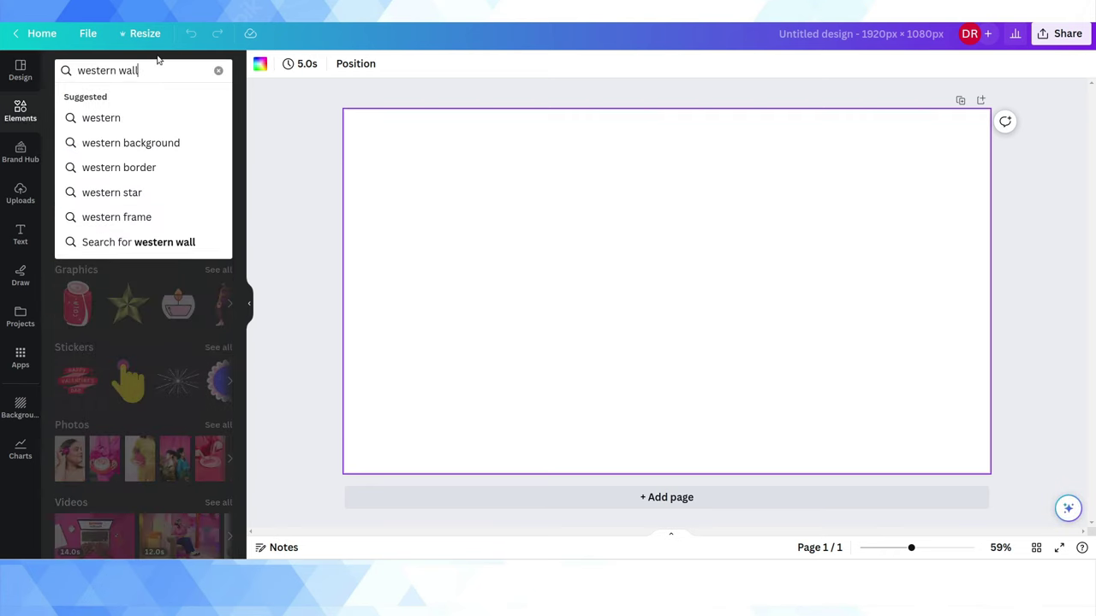
text( wall)
key(Return)
click(151, 99)
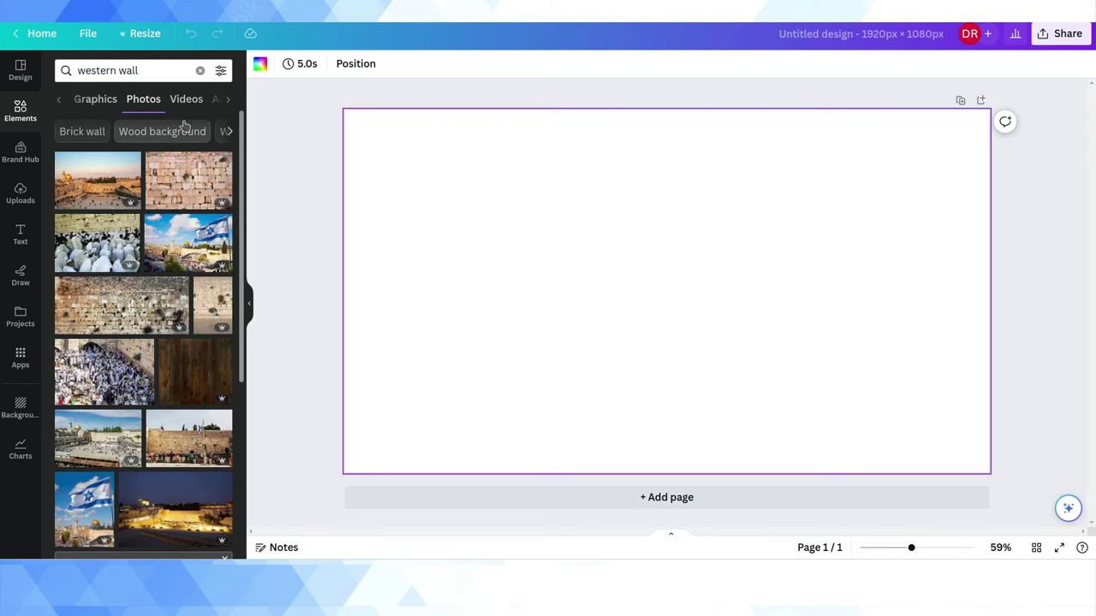
click(188, 181)
Step: Reposition and stretch the wall photo to cover the whole 1920 × 1080 page
drag(603, 317, 505, 251)
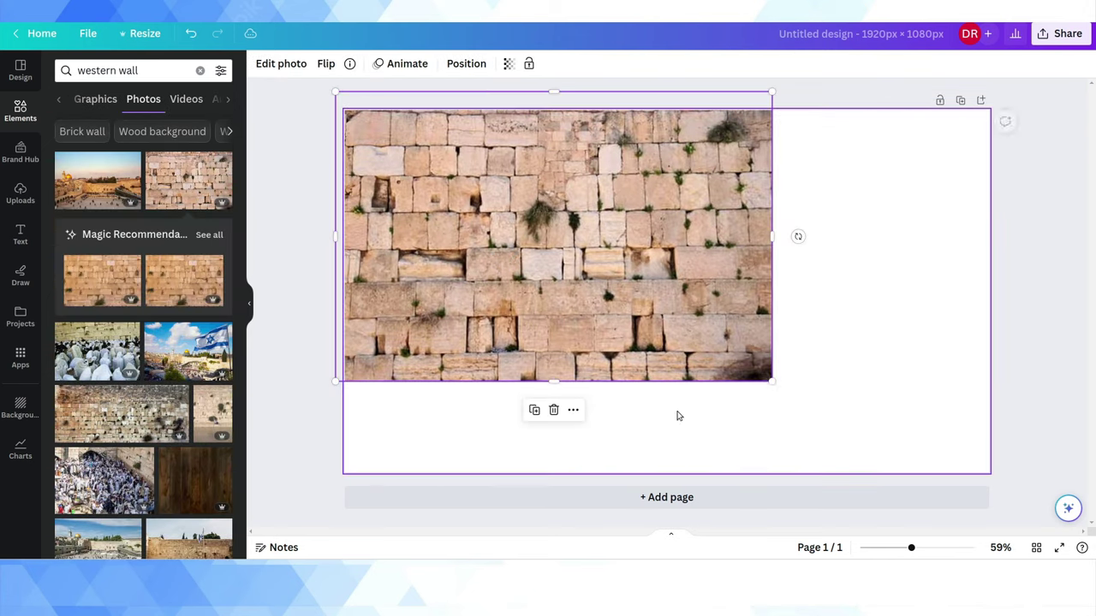
drag(777, 380, 1031, 538)
drag(913, 406, 910, 390)
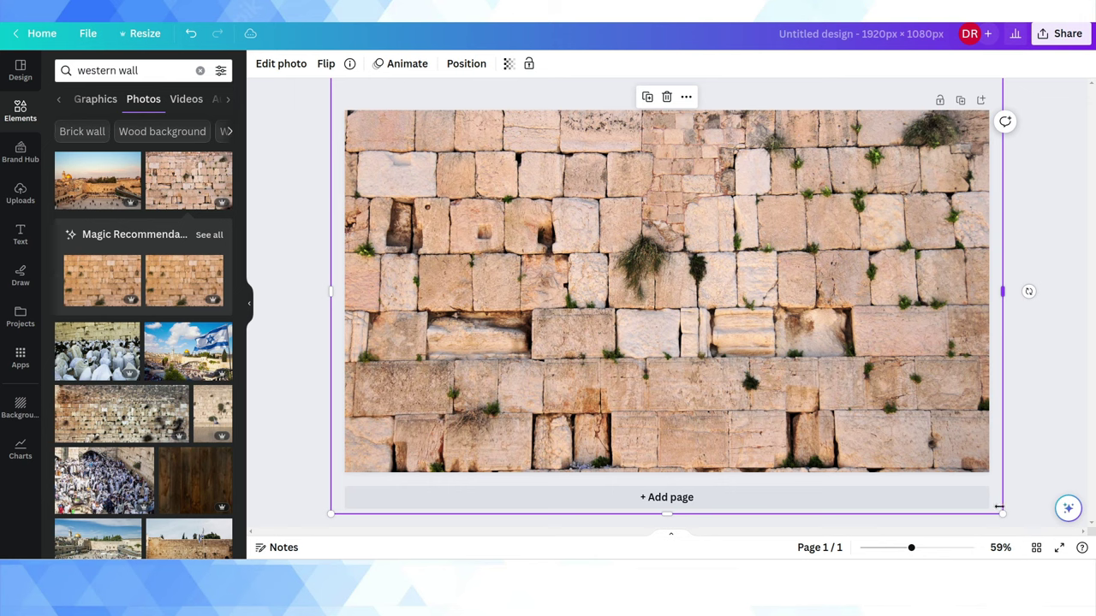
key(ctrl+z)
key(ctrl+z)
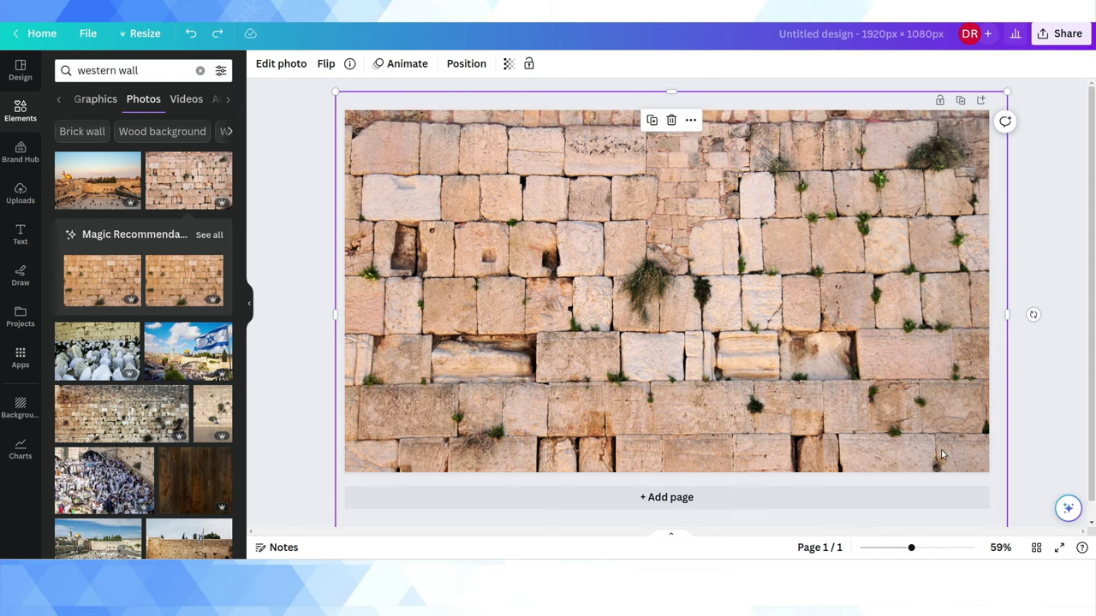
drag(776, 237, 991, 247)
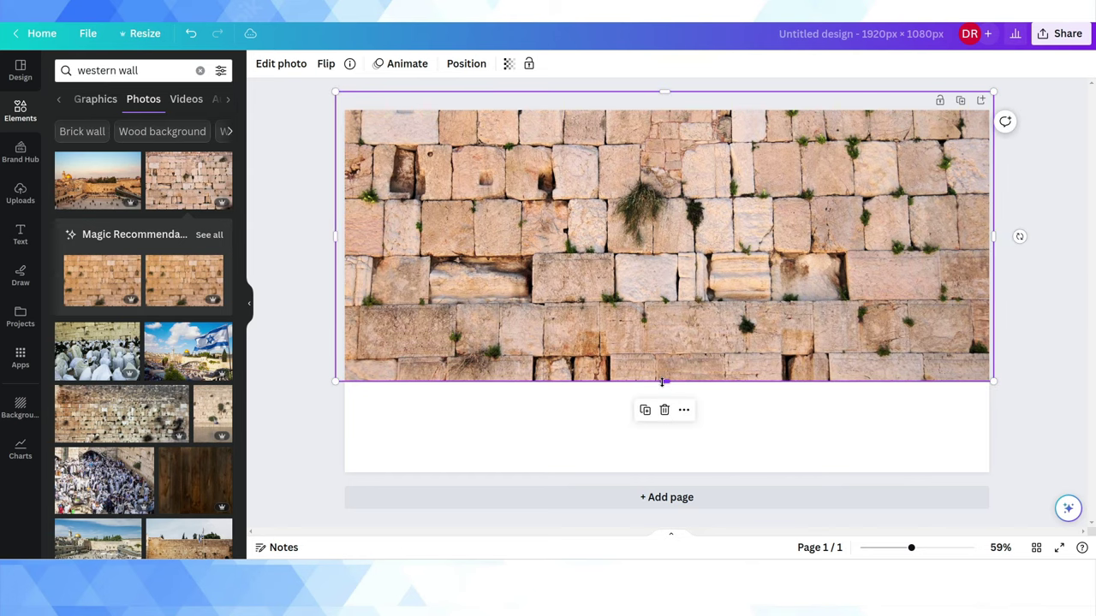
drag(662, 382, 655, 467)
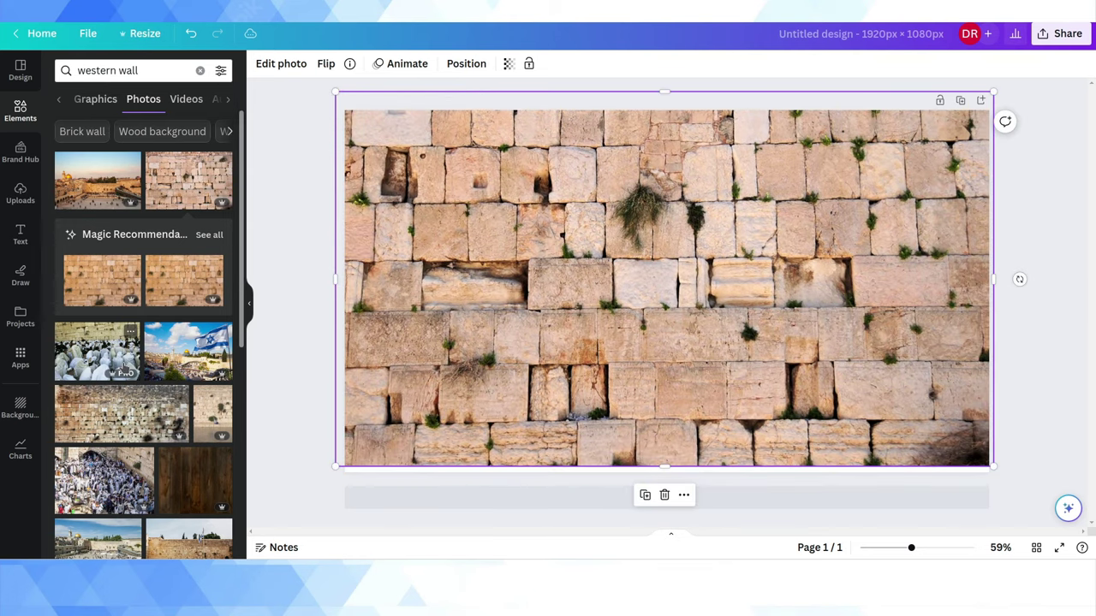
Step: Search the elements library for 'israel' and browse the photo results
mouse_move(157, 327)
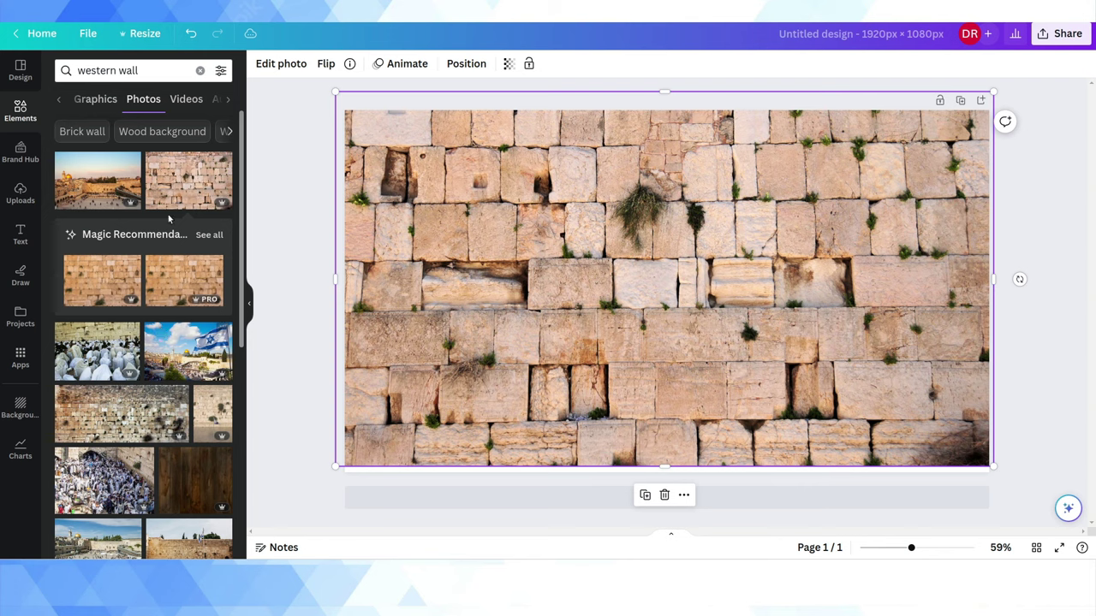
click(210, 72)
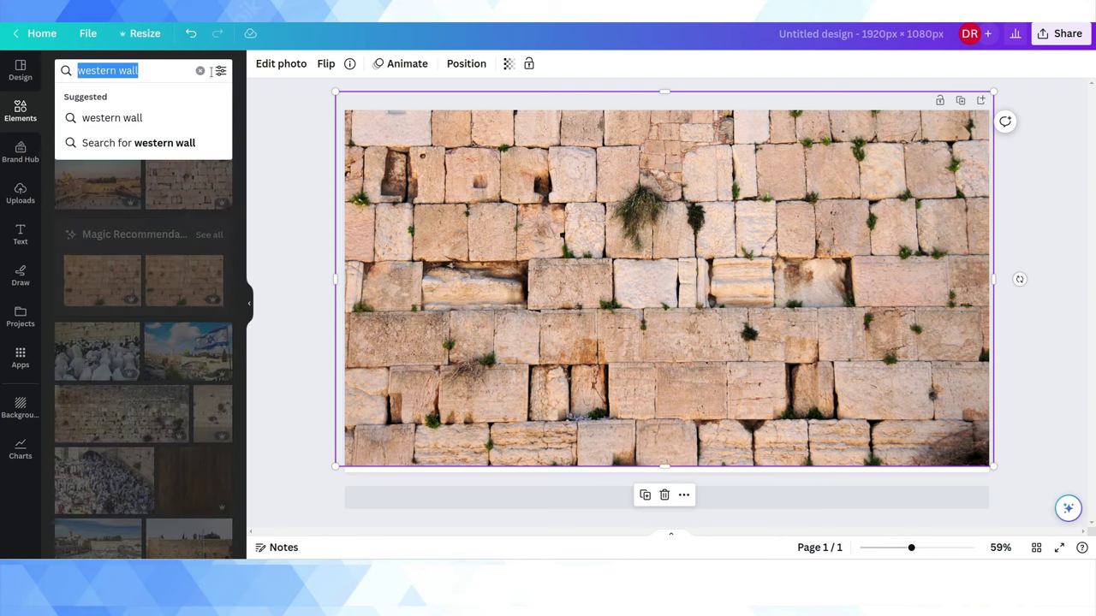
text(israel)
key(Return)
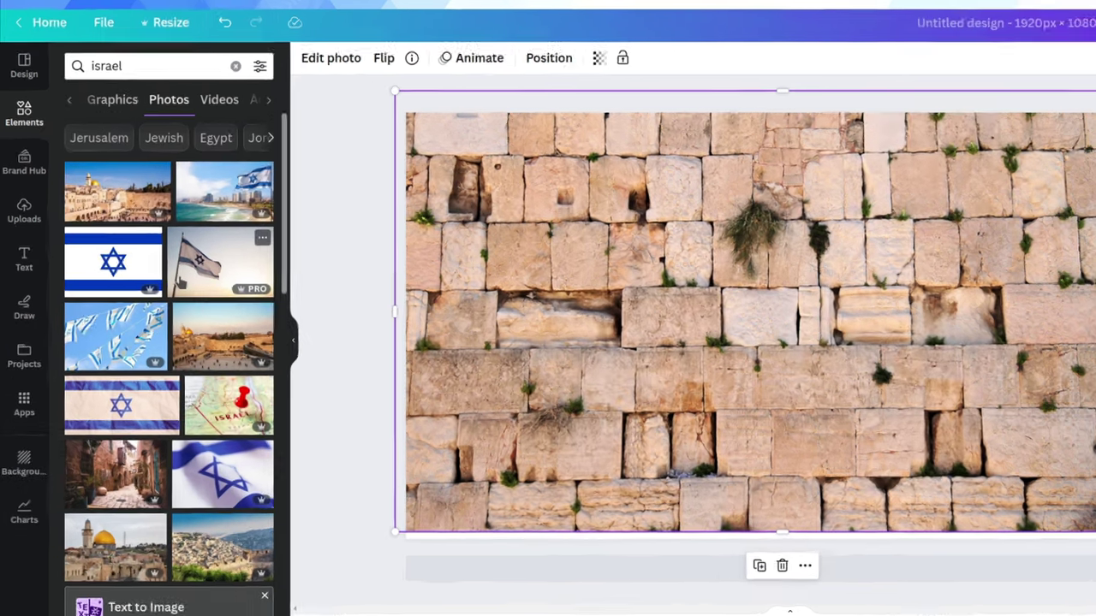
scroll(152, 255, down, 2)
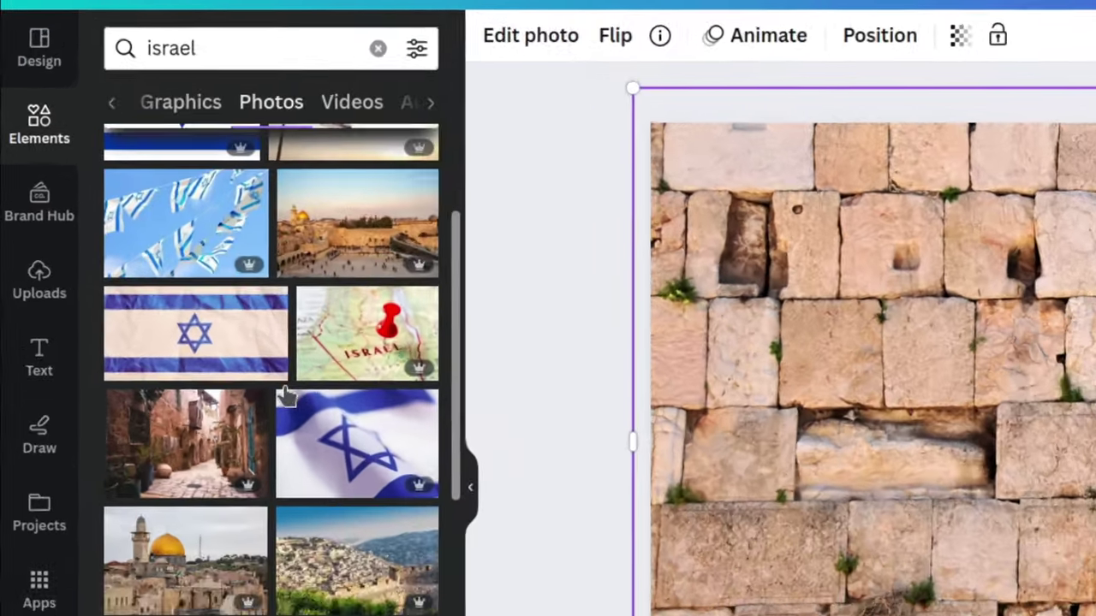
scroll(286, 394, down, 5)
scroll(274, 373, down, 2)
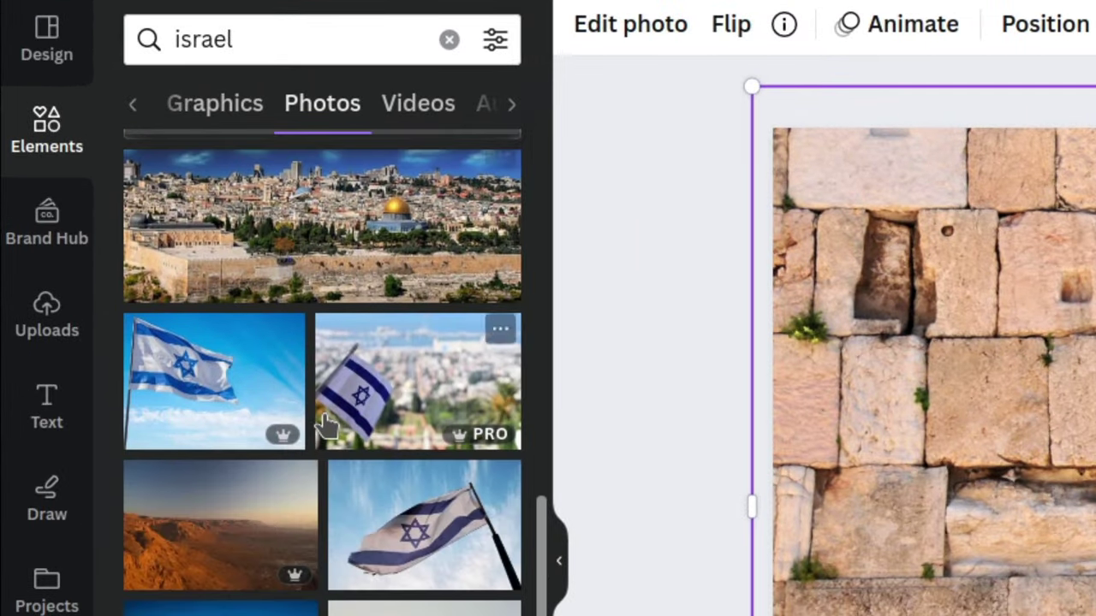
Step: Delete the wall photo, then add the waving Israeli flag photo and remove it too
key(Delete)
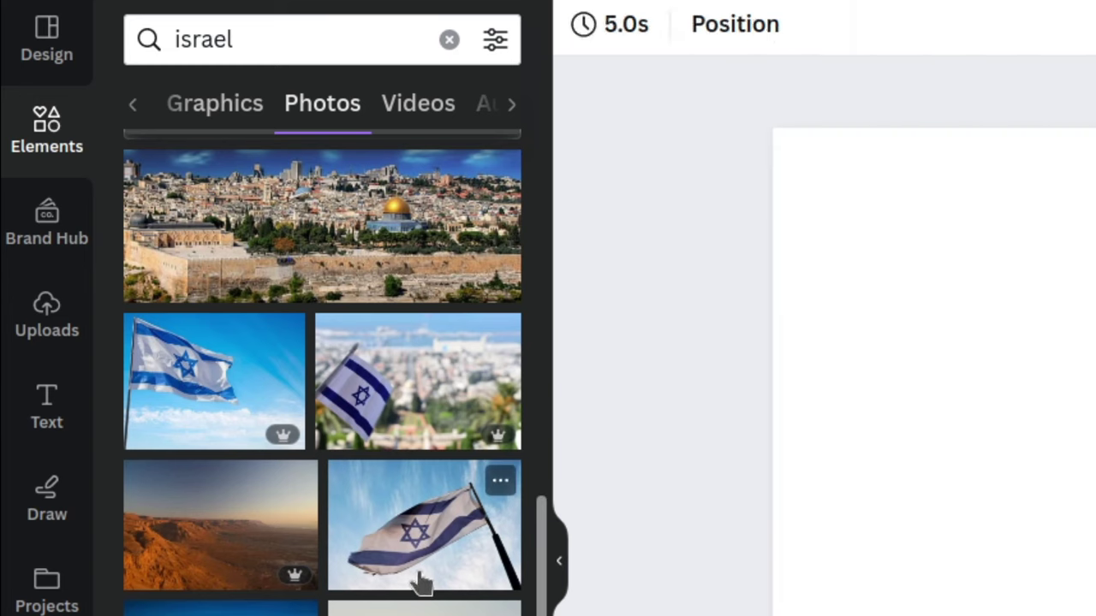
click(416, 582)
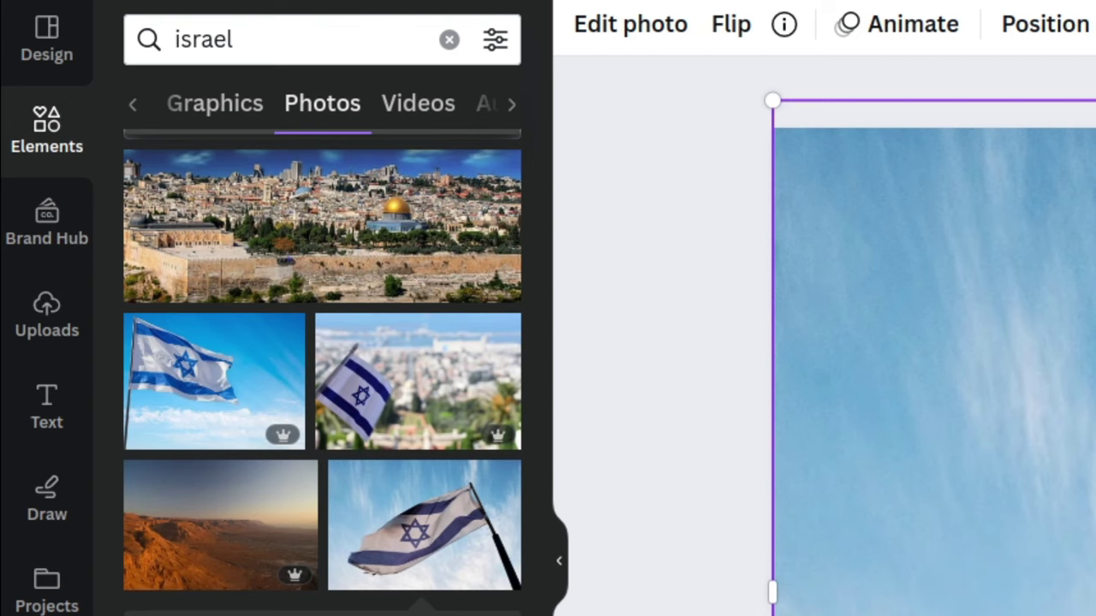
key(Delete)
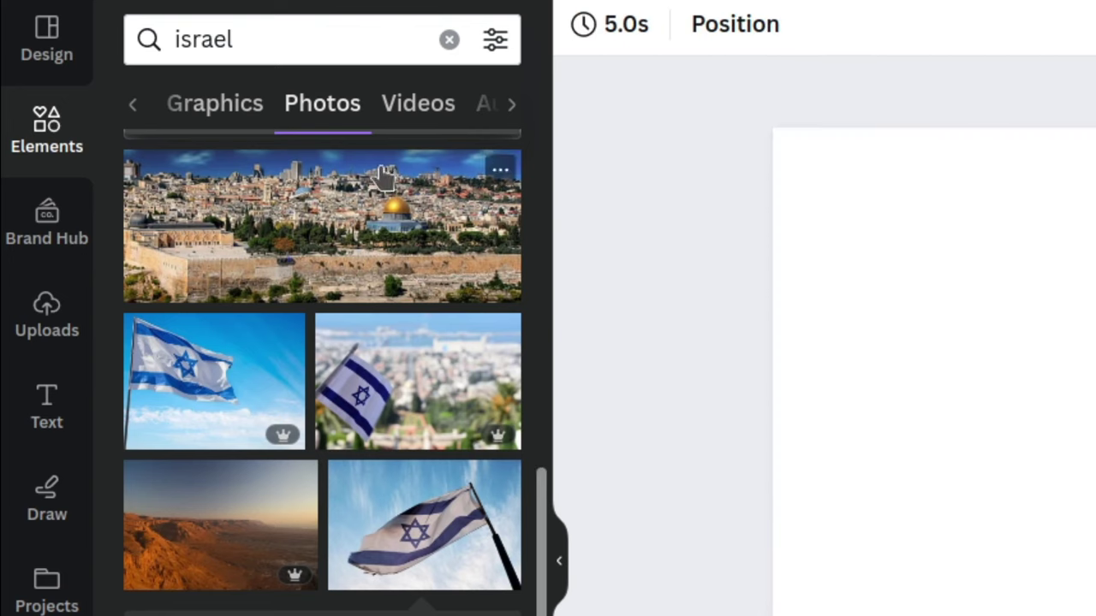
click(317, 39)
Step: Search elements for 'tel aviv', try and remove a skyline photo, then show Tel Aviv videos
key(ctrl+a)
text(tel aviv)
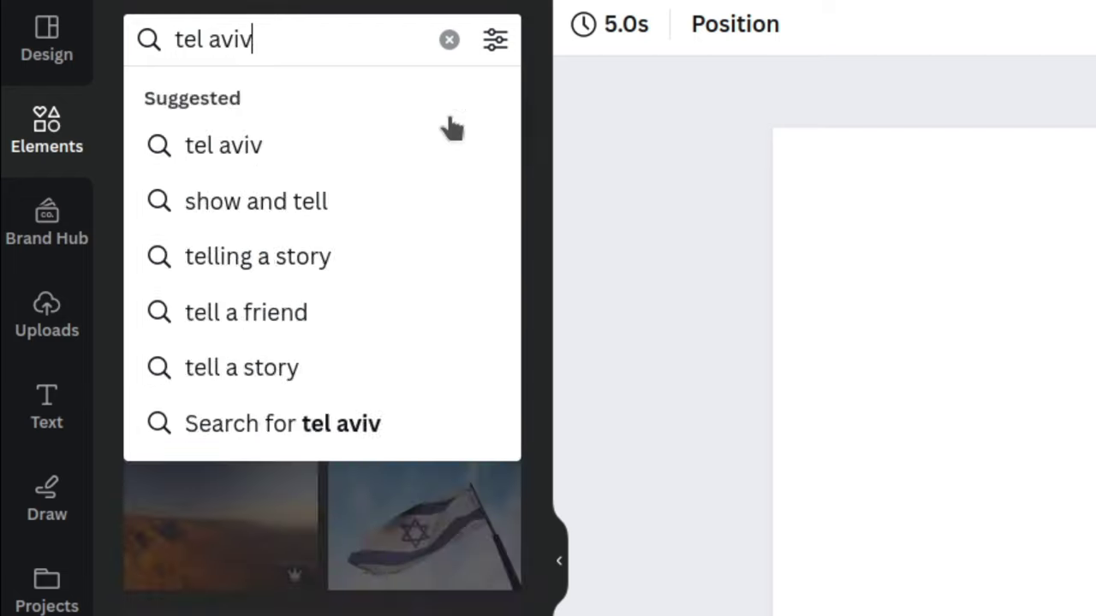
key(Return)
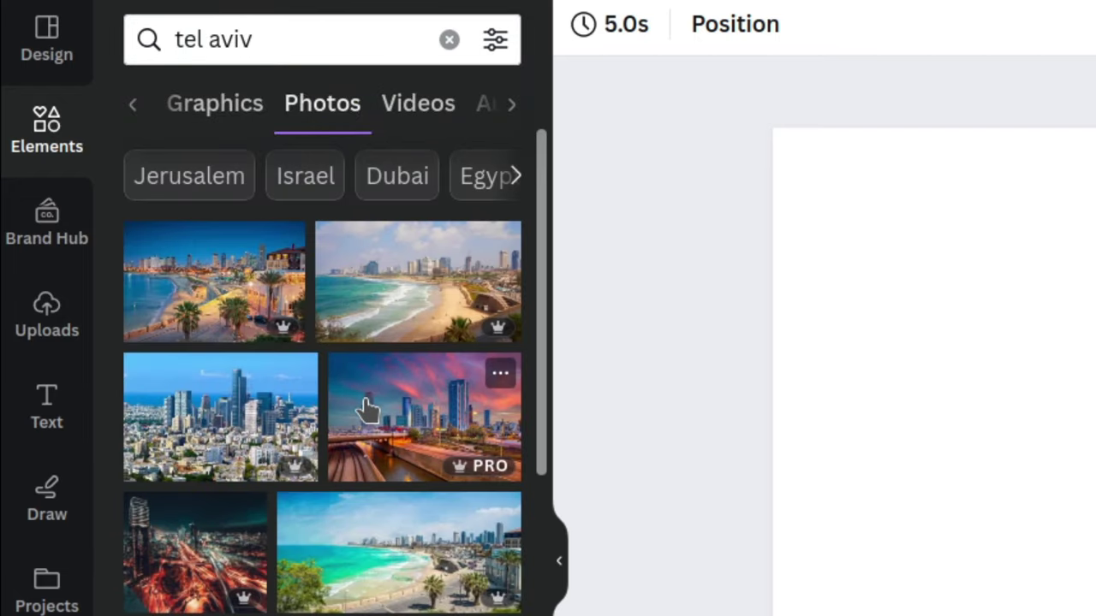
drag(214, 396, 1095, 282)
key(Escape)
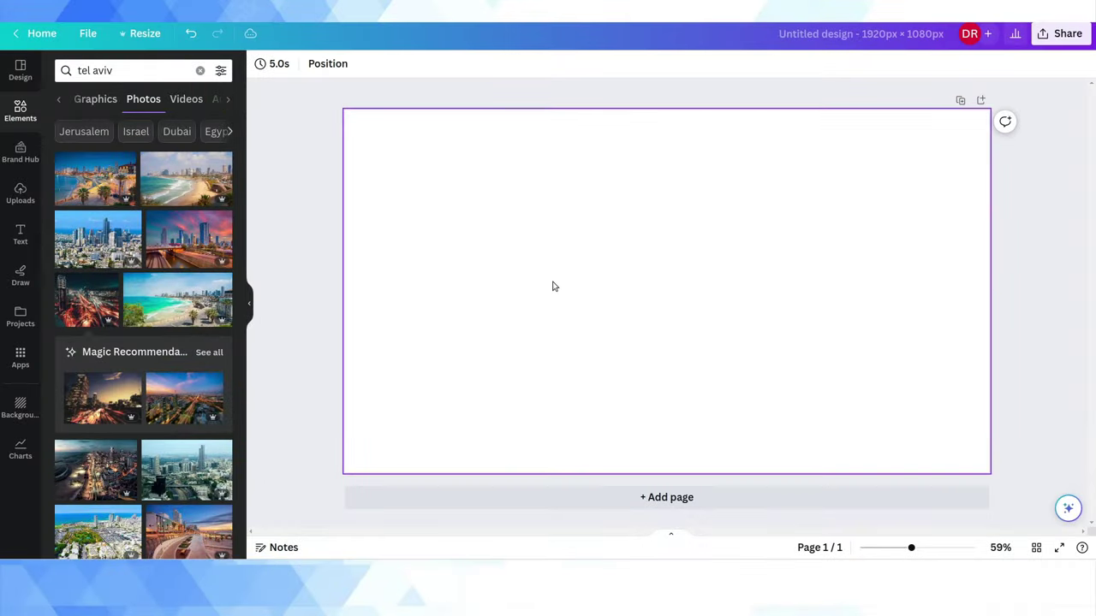
click(186, 110)
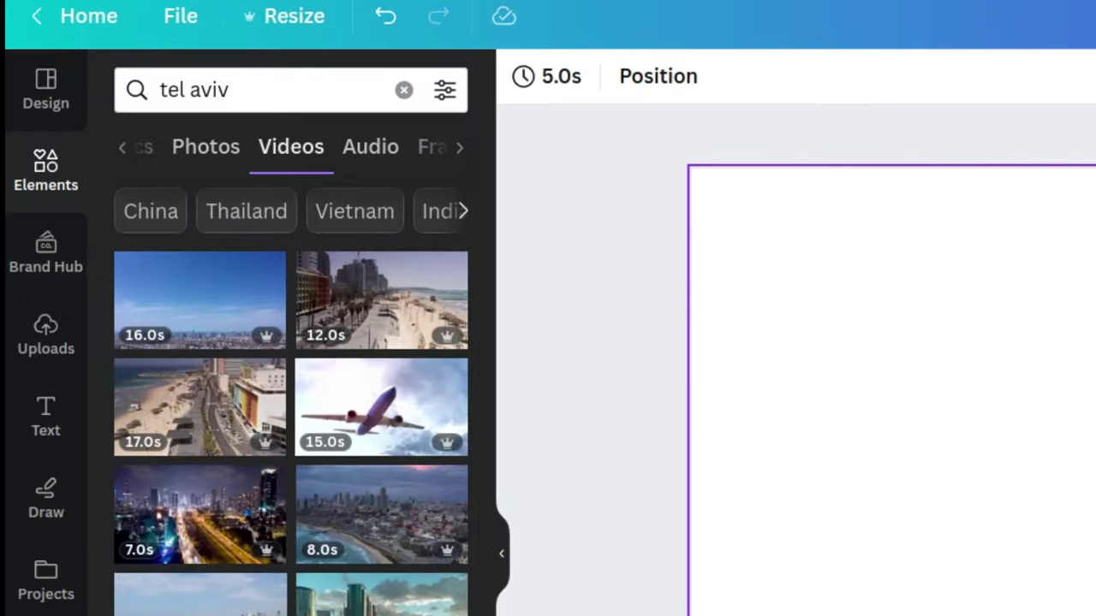
Step: Place the 8s aerial Tel Aviv coastline clip filling the page, then open Share options
click(362, 514)
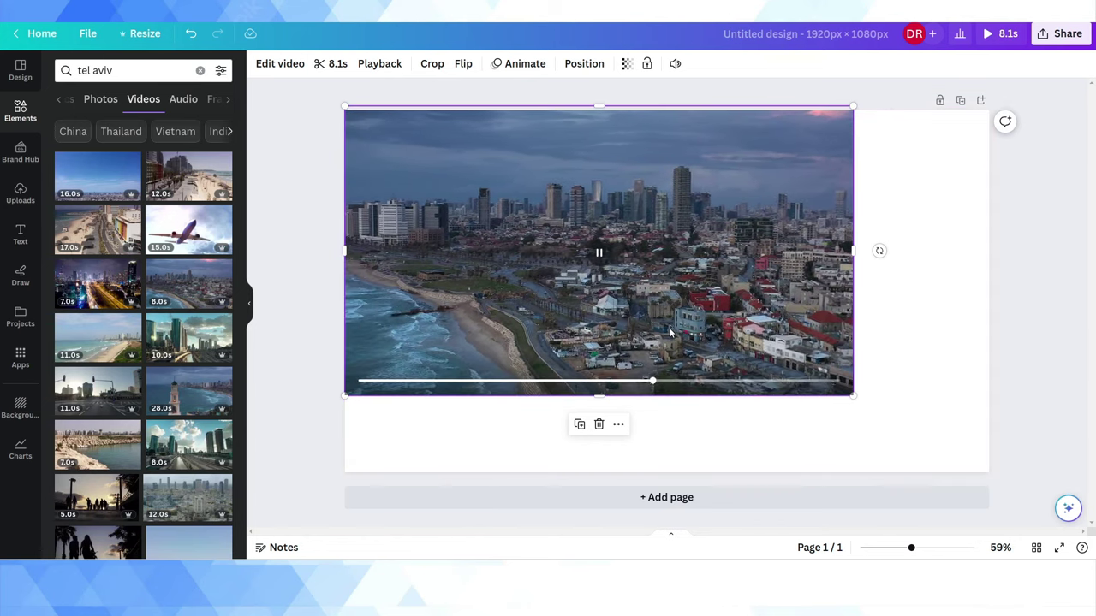
click(662, 273)
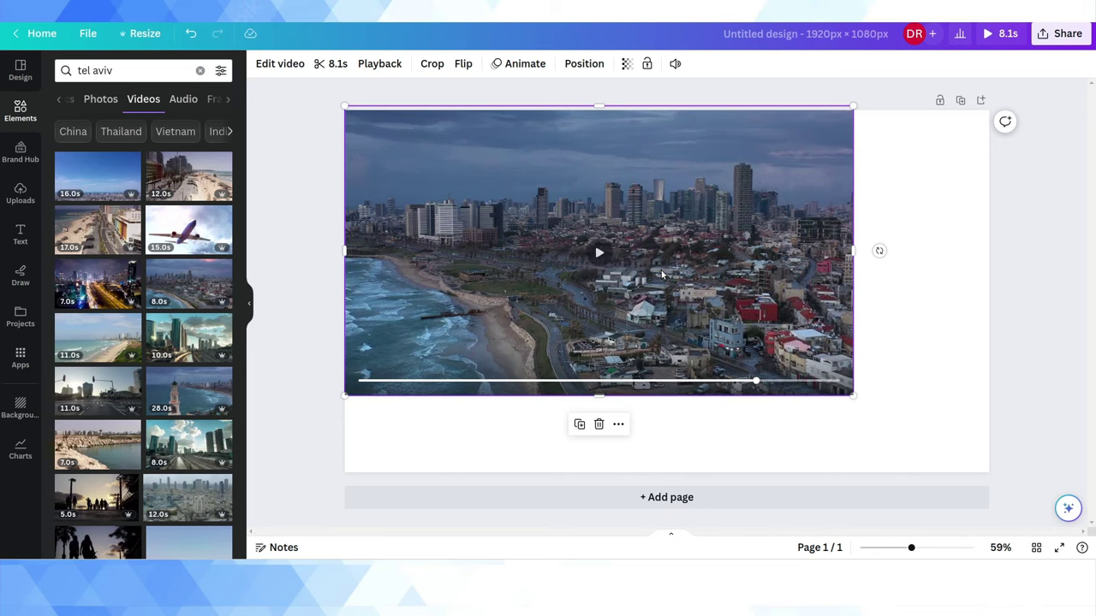
drag(854, 395, 994, 471)
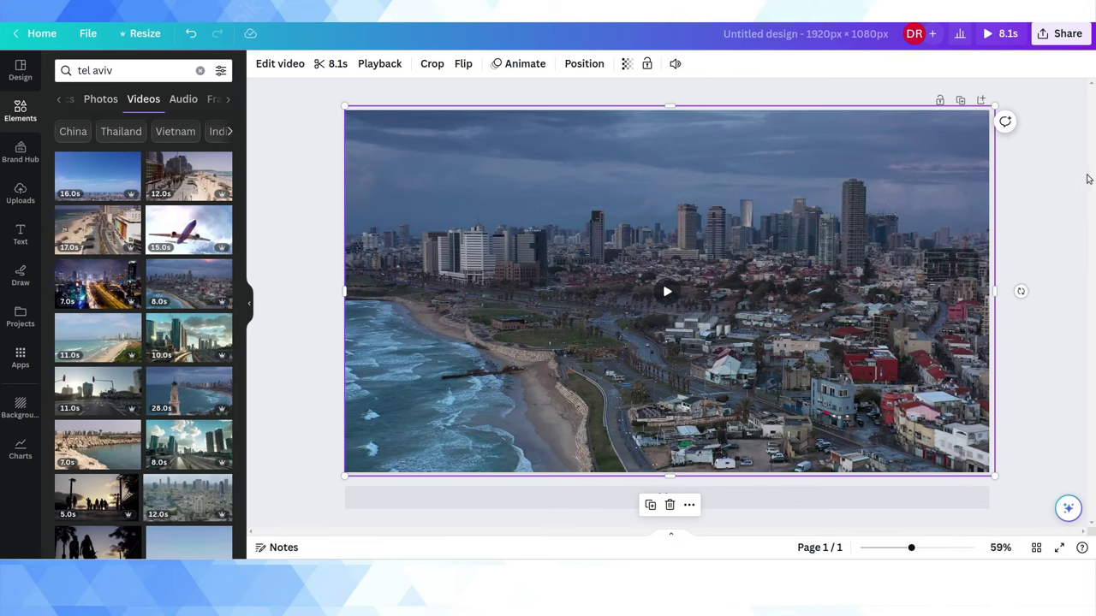
click(1078, 189)
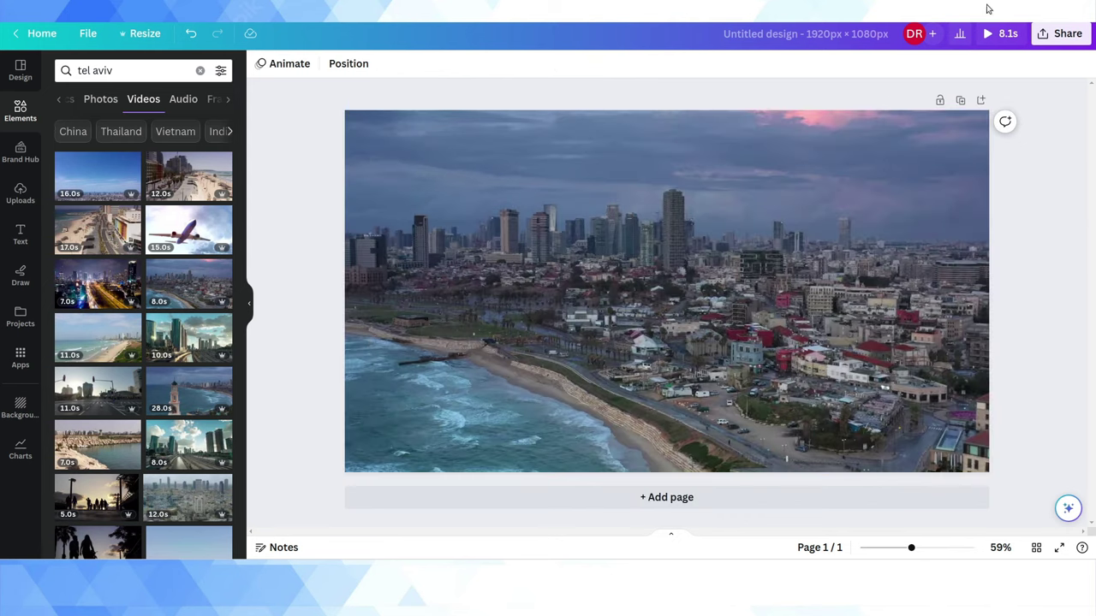
click(1057, 34)
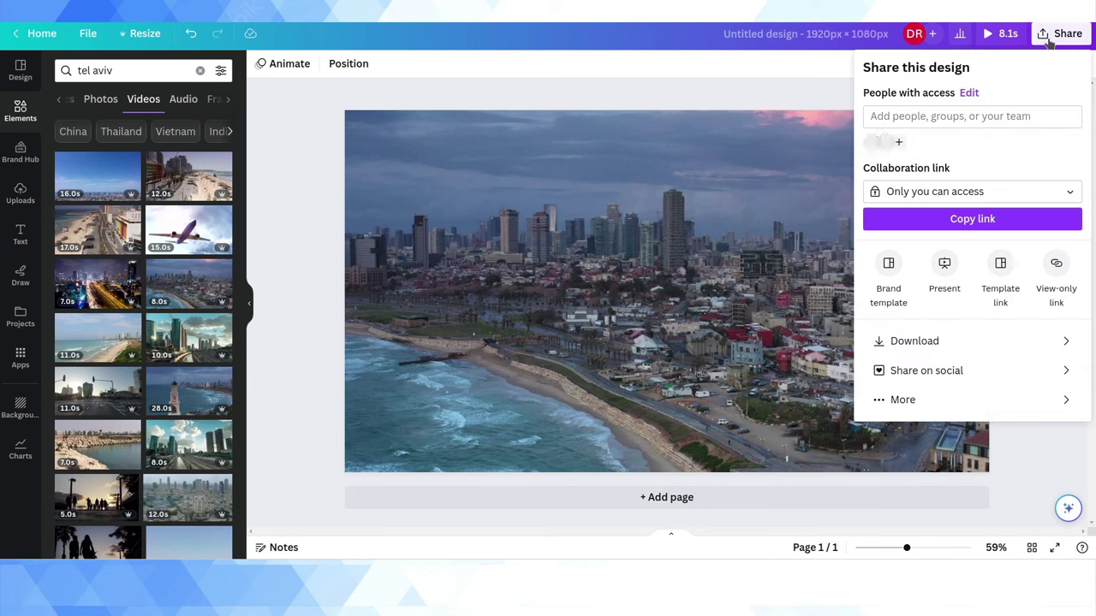
Step: Download the design as a 1080p MP4 after trying 4K, then cancel and return to editing
click(876, 340)
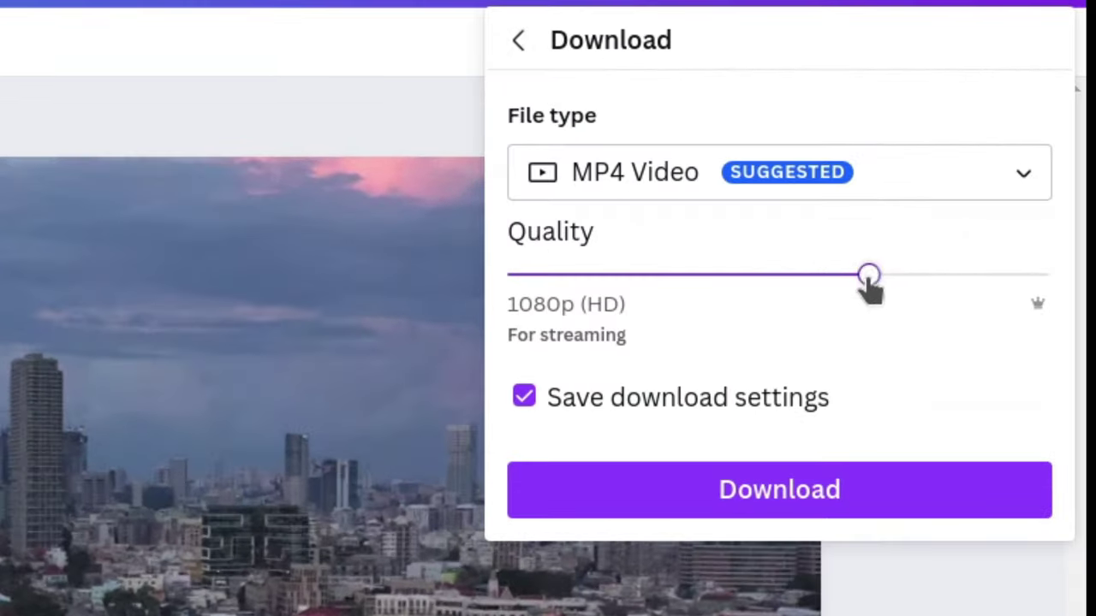
drag(867, 276, 1021, 275)
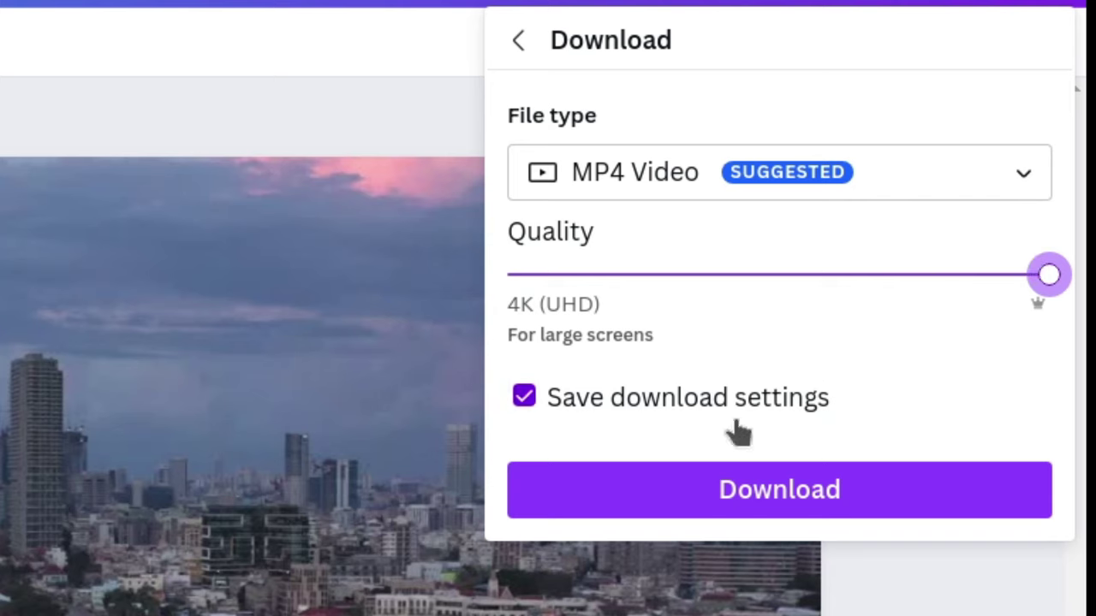
click(820, 275)
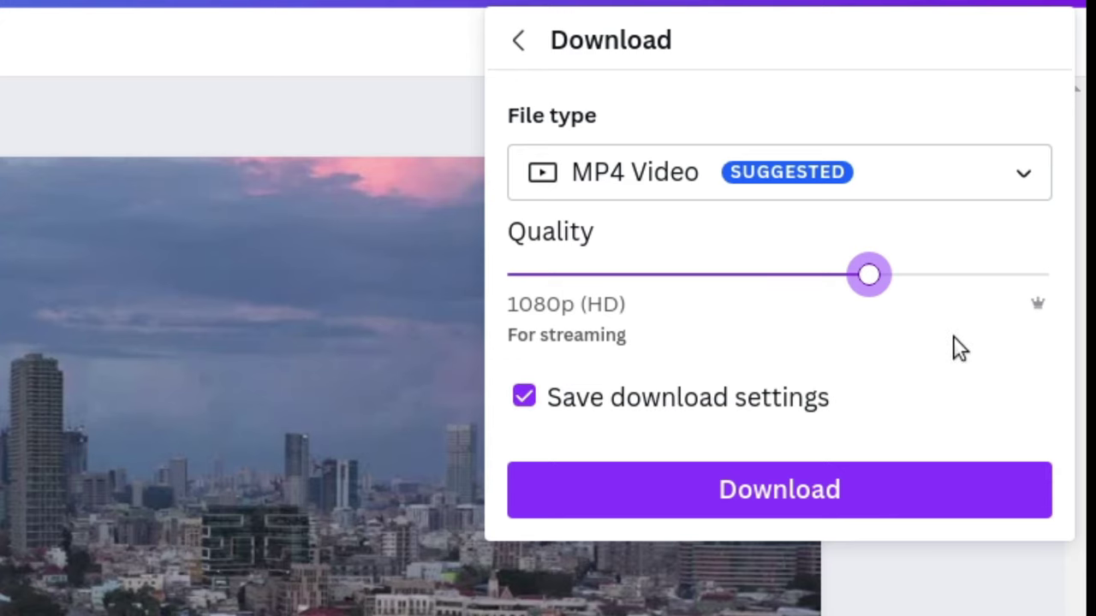
click(693, 512)
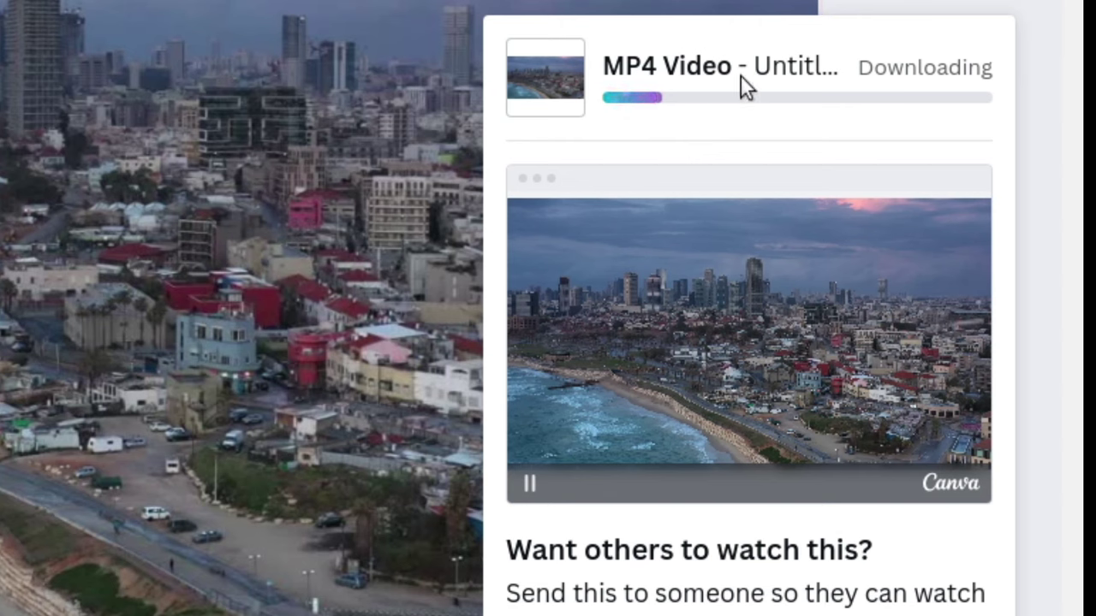
click(532, 79)
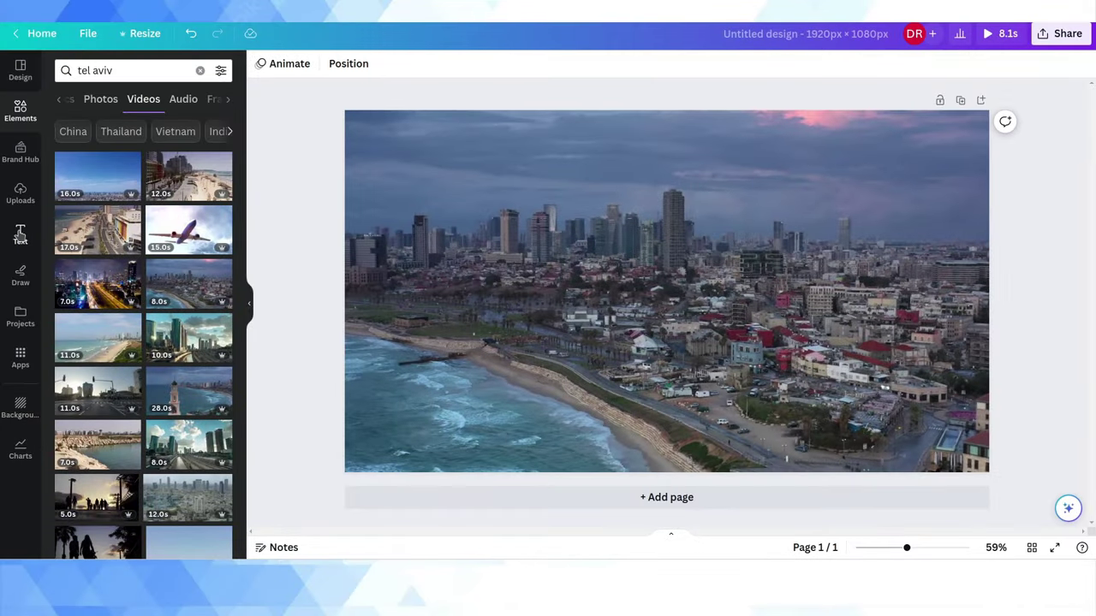
Step: Add a heading reading 'The Beautiful City Of Tel Aviv' with a yellow Background effect
click(21, 233)
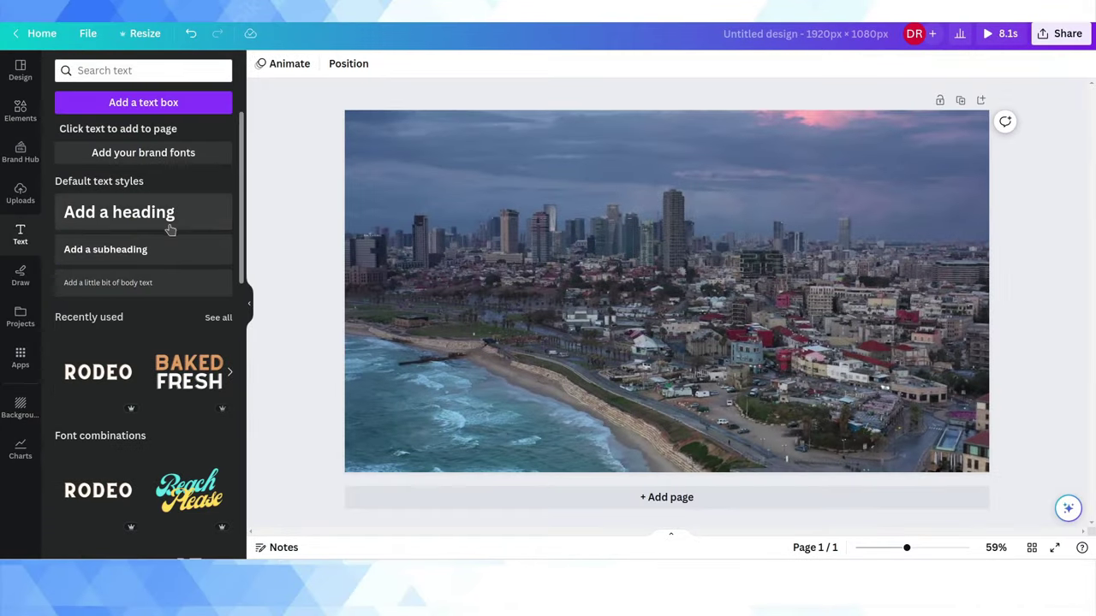
click(119, 212)
text(The)
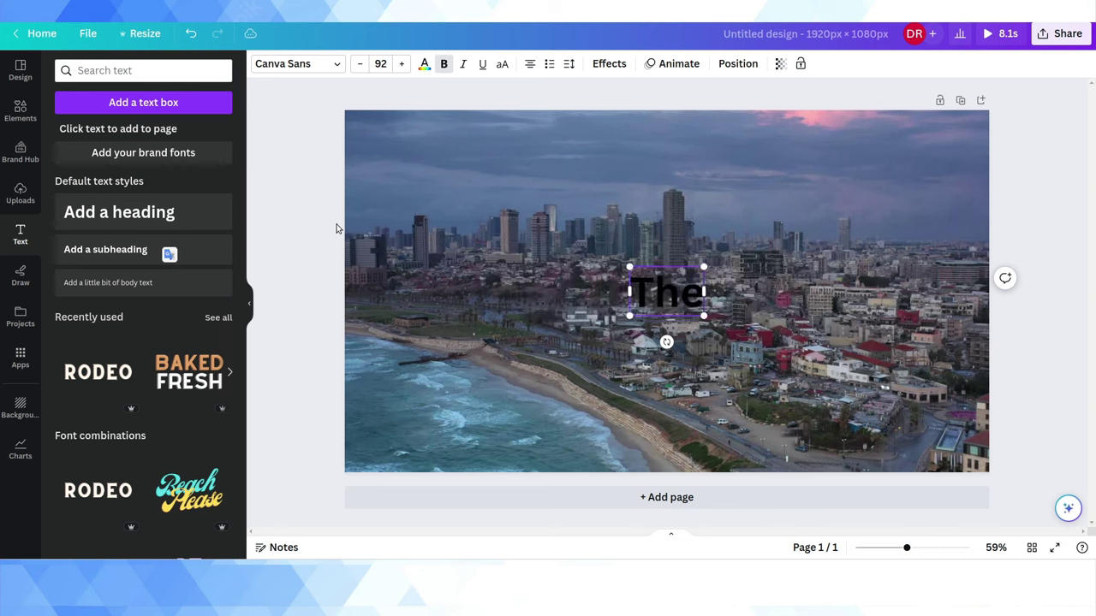
text( Beautiful City Of Tel Aviv)
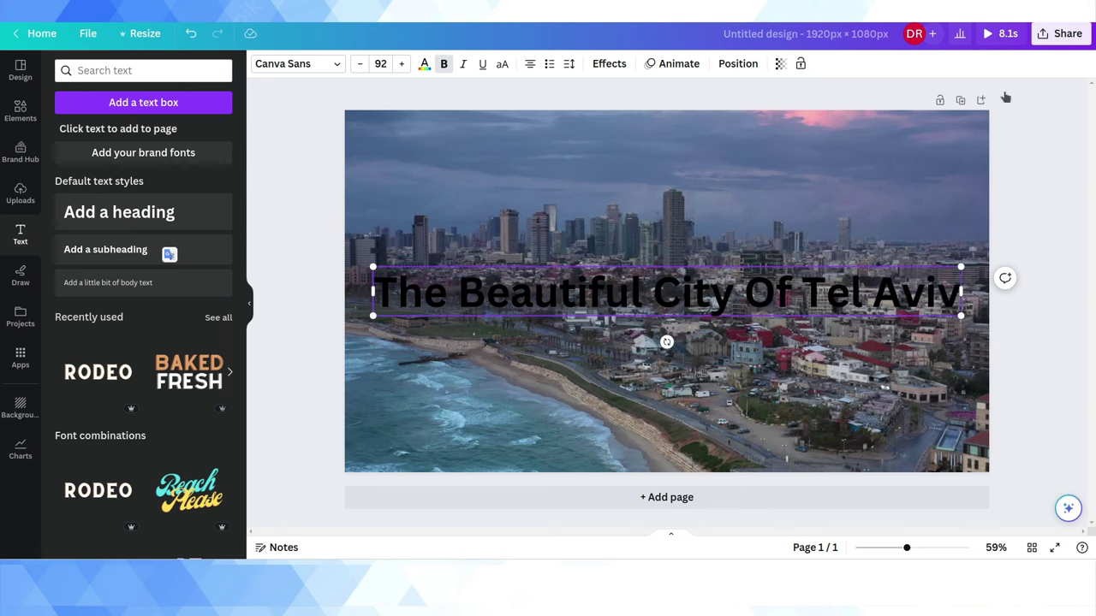
click(598, 64)
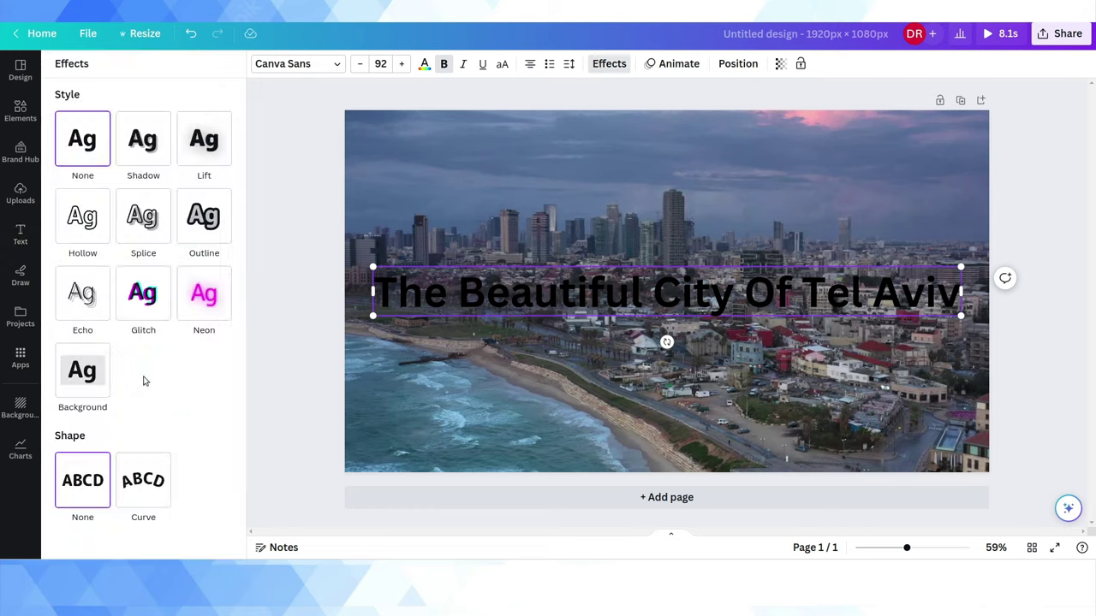
click(70, 390)
Step: Move the yellow title box up to the top of the video
click(665, 291)
click(634, 279)
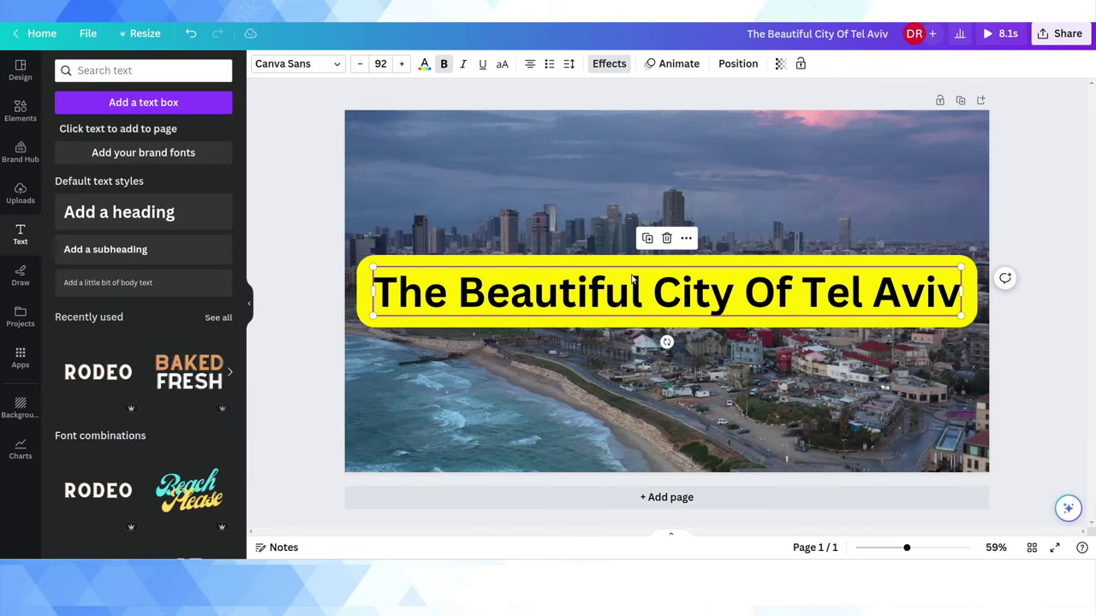
drag(633, 279, 600, 156)
click(967, 231)
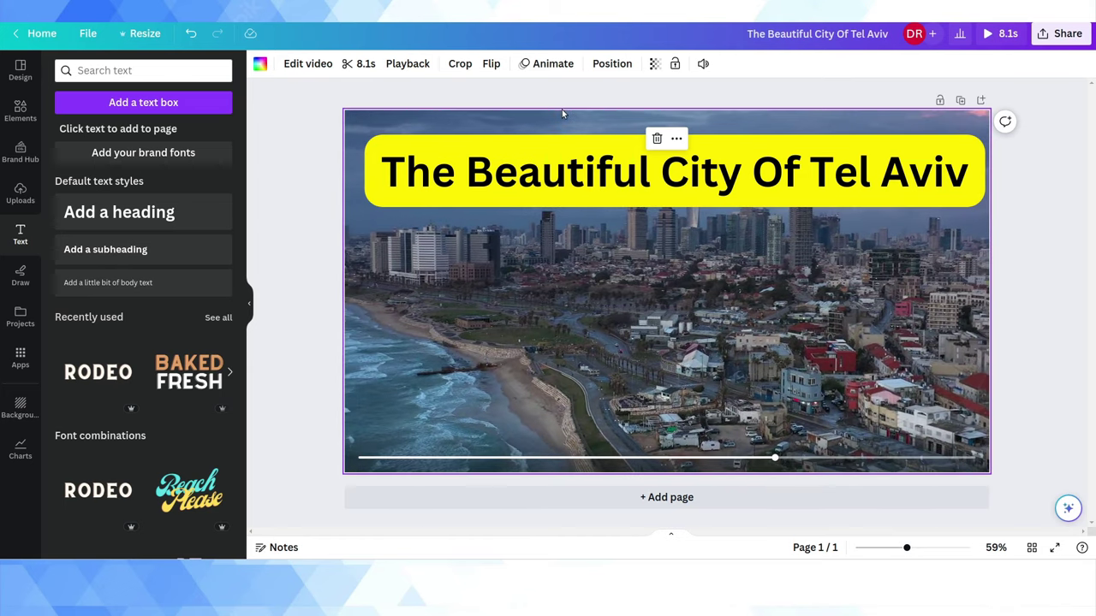
click(558, 177)
right_click(537, 186)
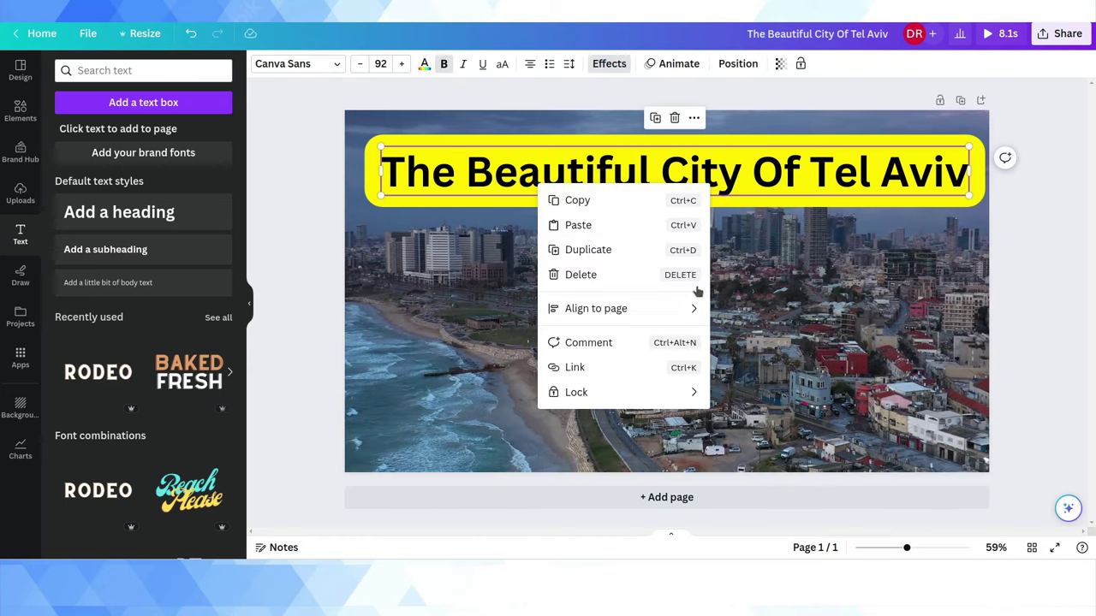
click(552, 157)
Step: Give the heading a Wipe text animation and lower its speed slider twice
click(674, 75)
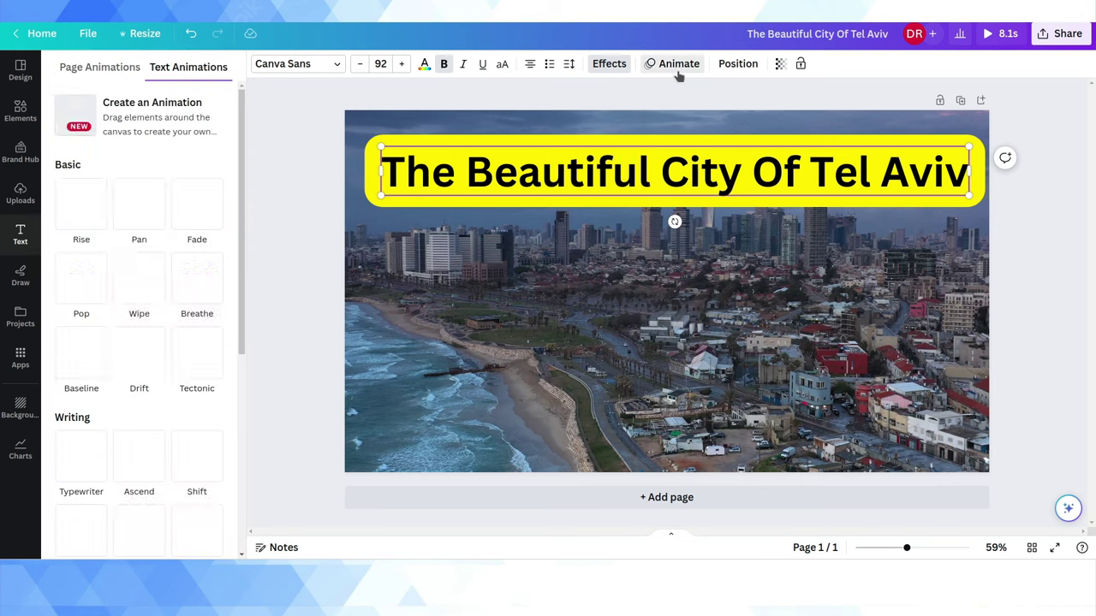
click(139, 287)
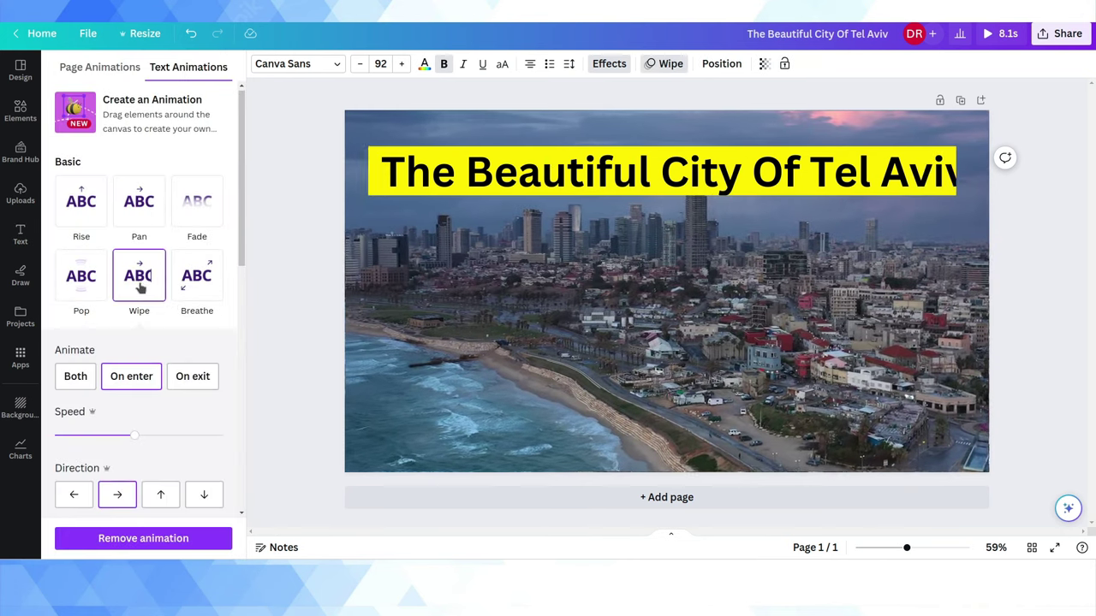
click(81, 437)
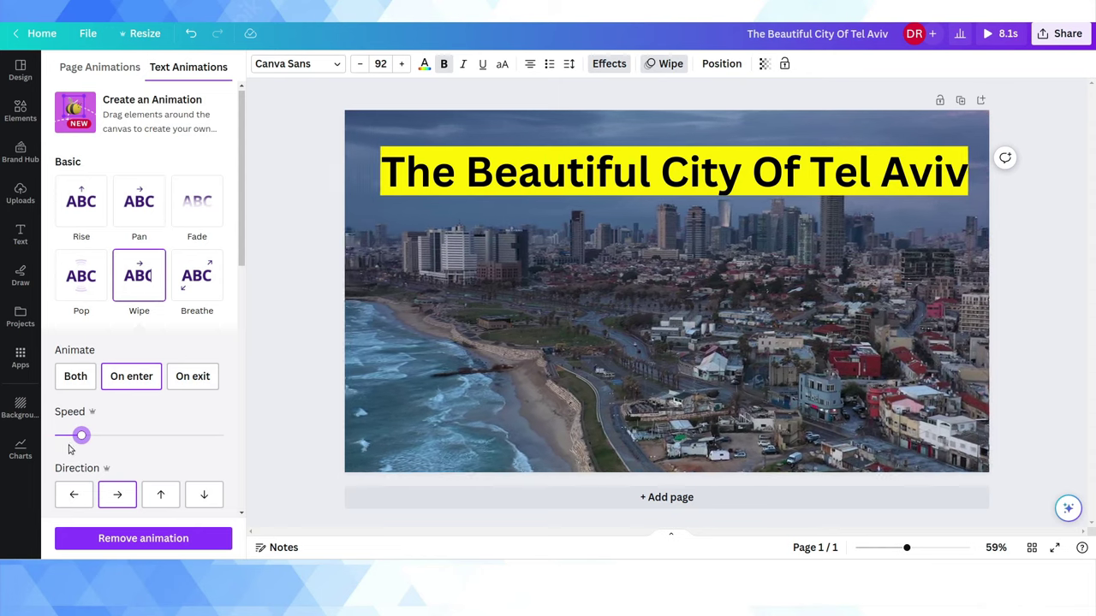
click(72, 436)
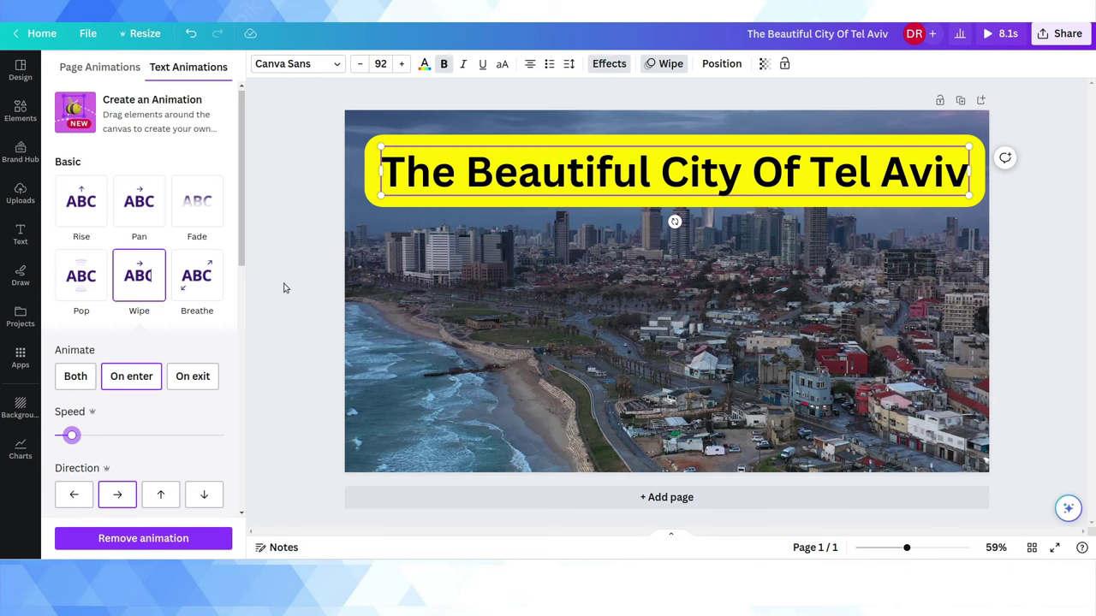
click(23, 126)
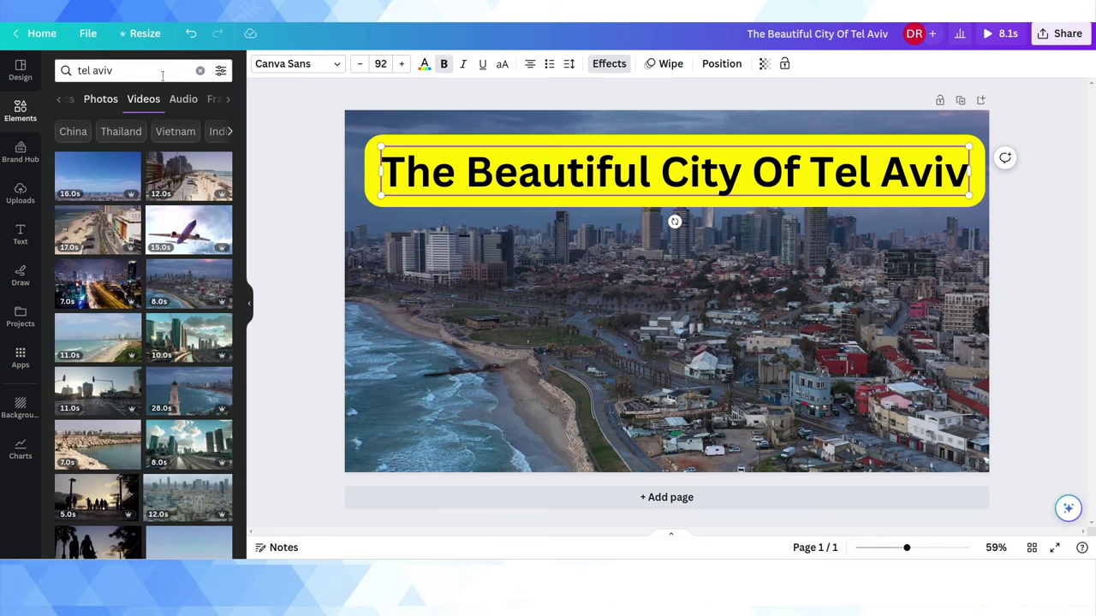
Step: Browse the tel aviv audio, photo and graphics results in Elements
click(181, 99)
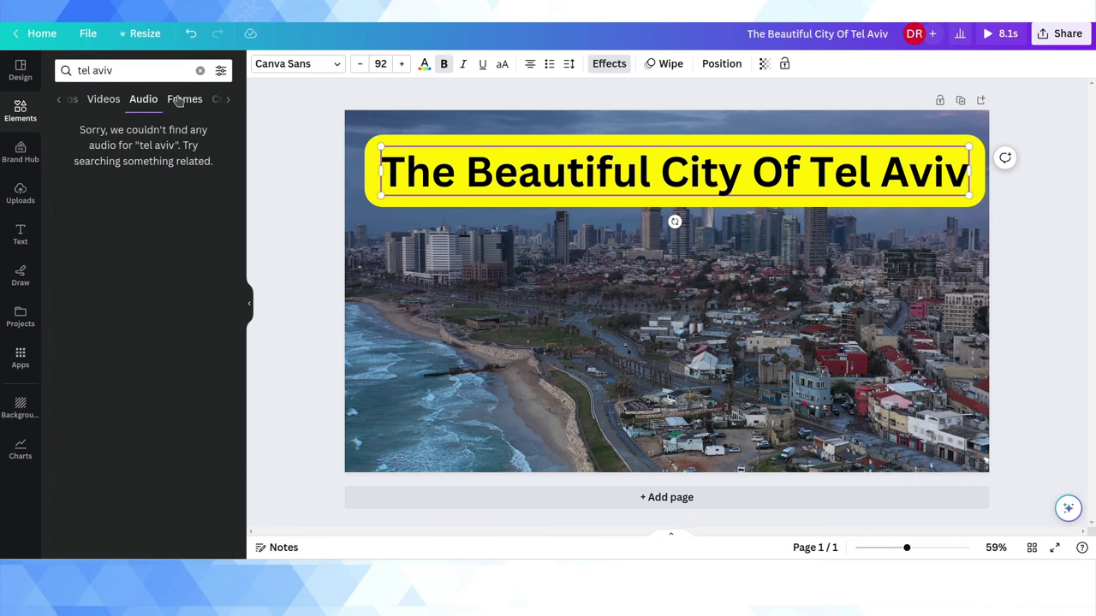
click(75, 102)
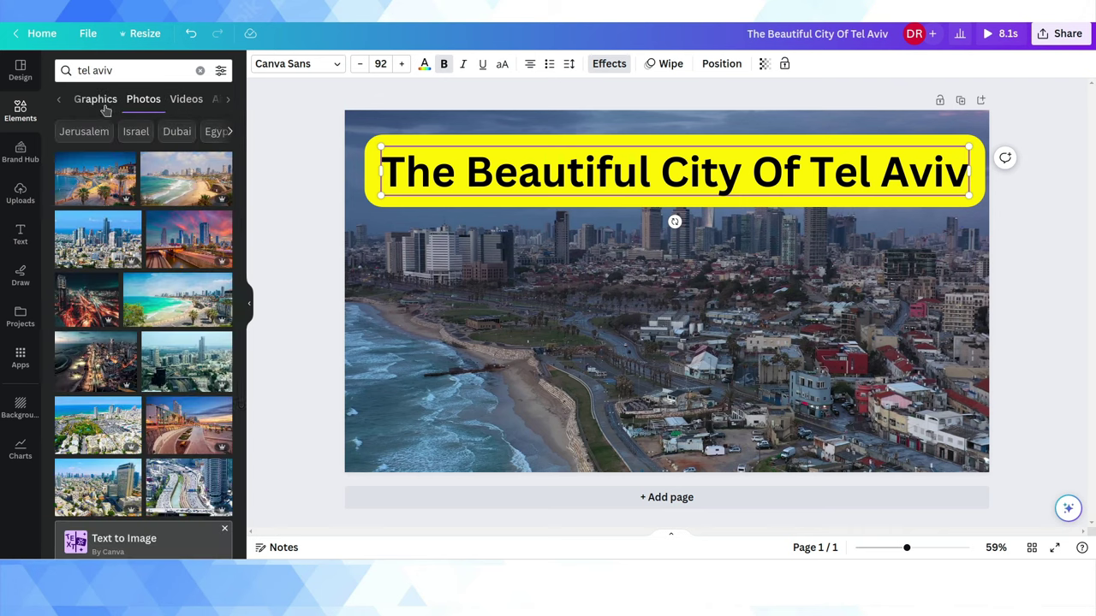
click(104, 107)
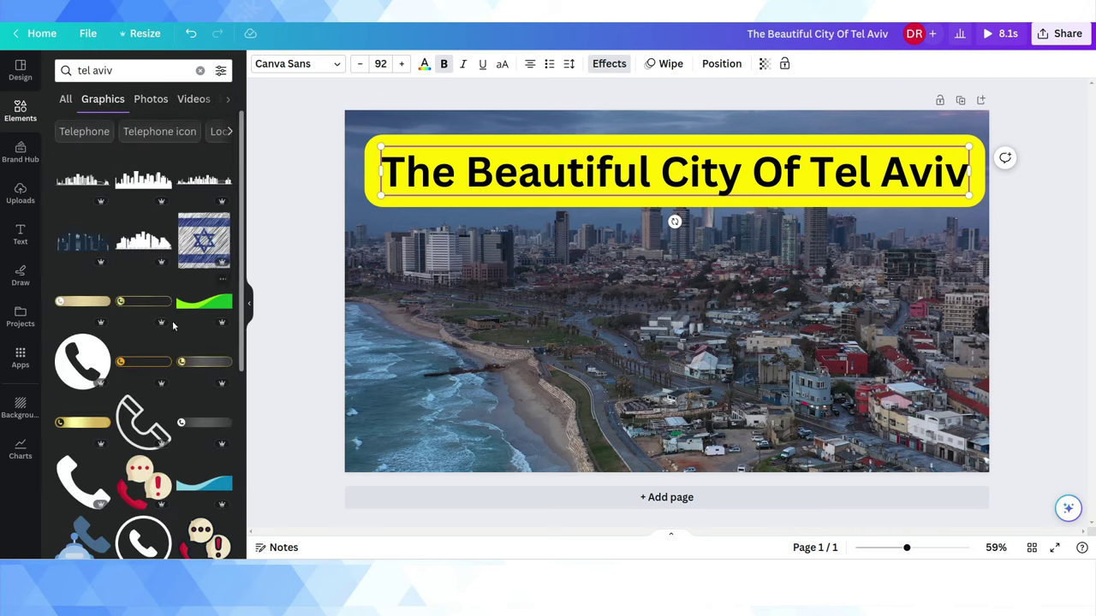
scroll(173, 325, down, 2)
scroll(173, 325, up, 2)
Step: Search graphics for 'israel', correcting the misspelled 'isaresl' query
click(128, 70)
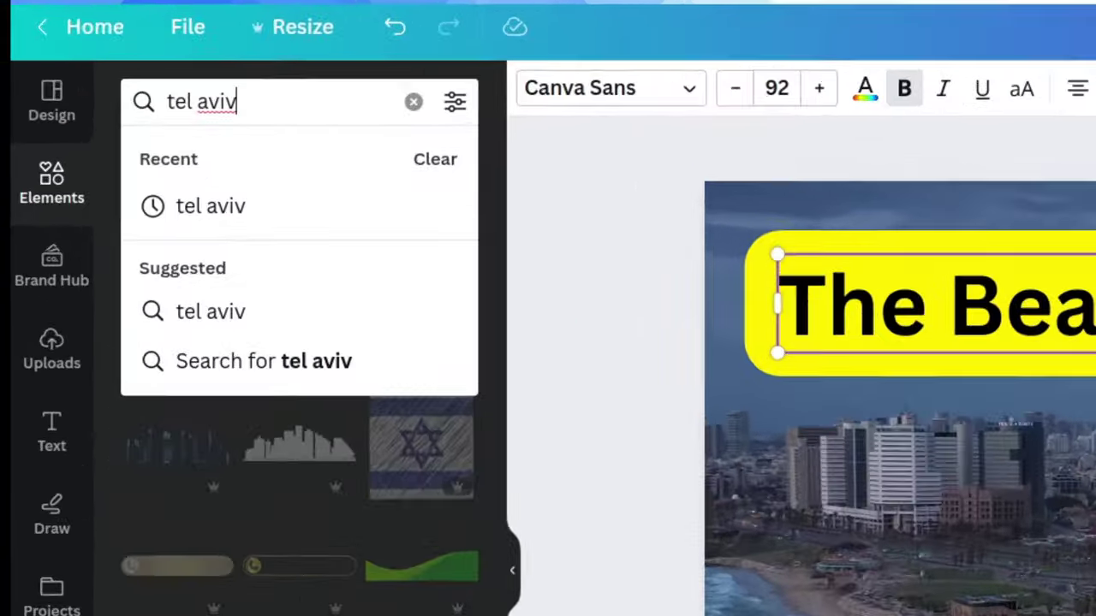
key(ctrl+a)
text(isaresl)
key(Return)
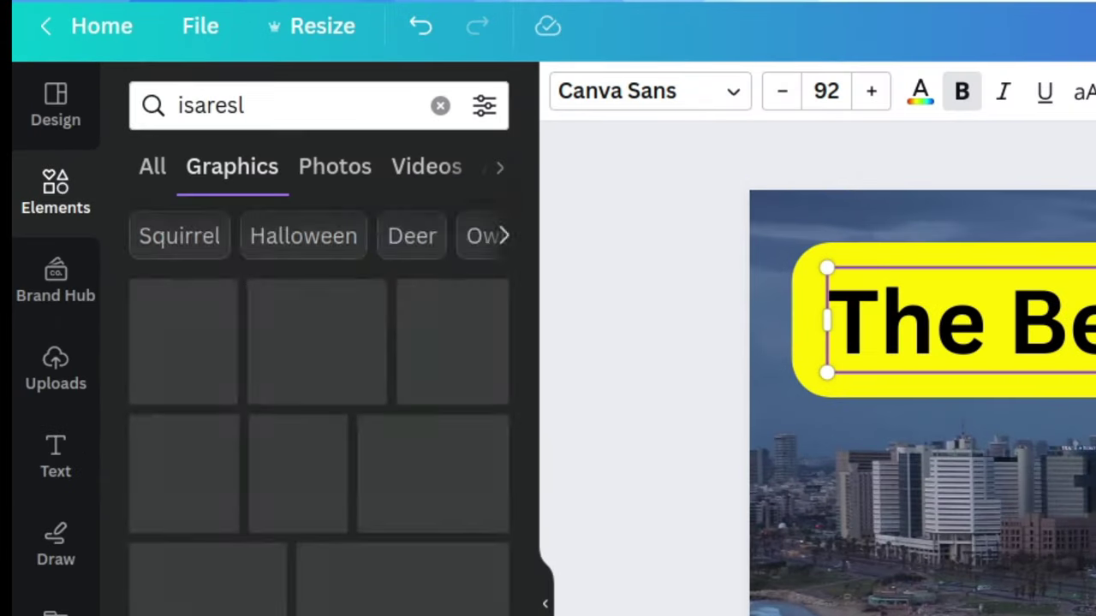
click(262, 117)
key(ctrl+a)
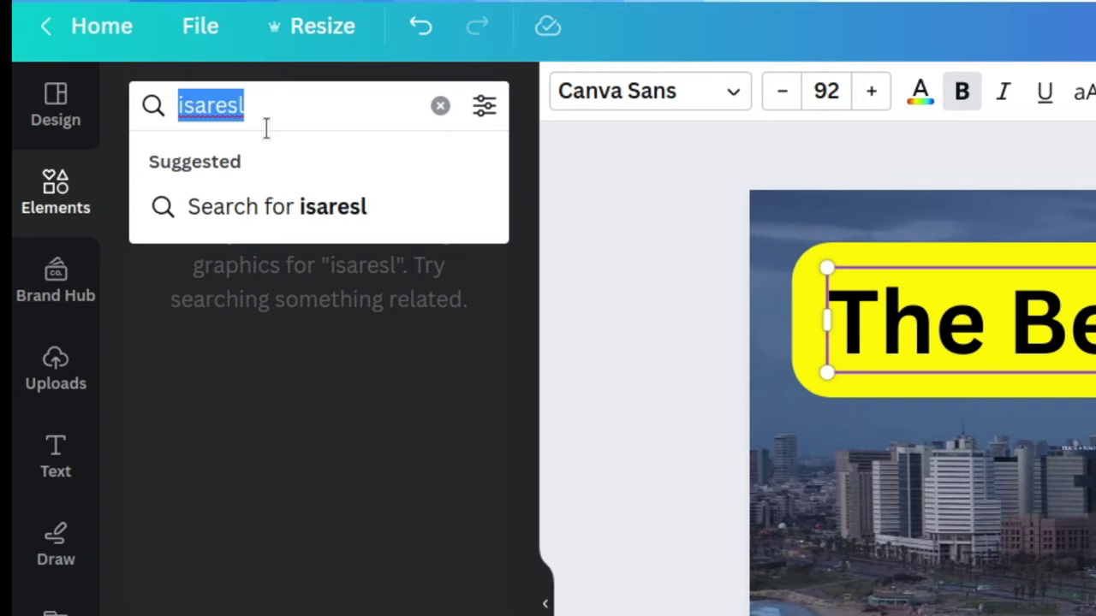
text(israel)
key(Return)
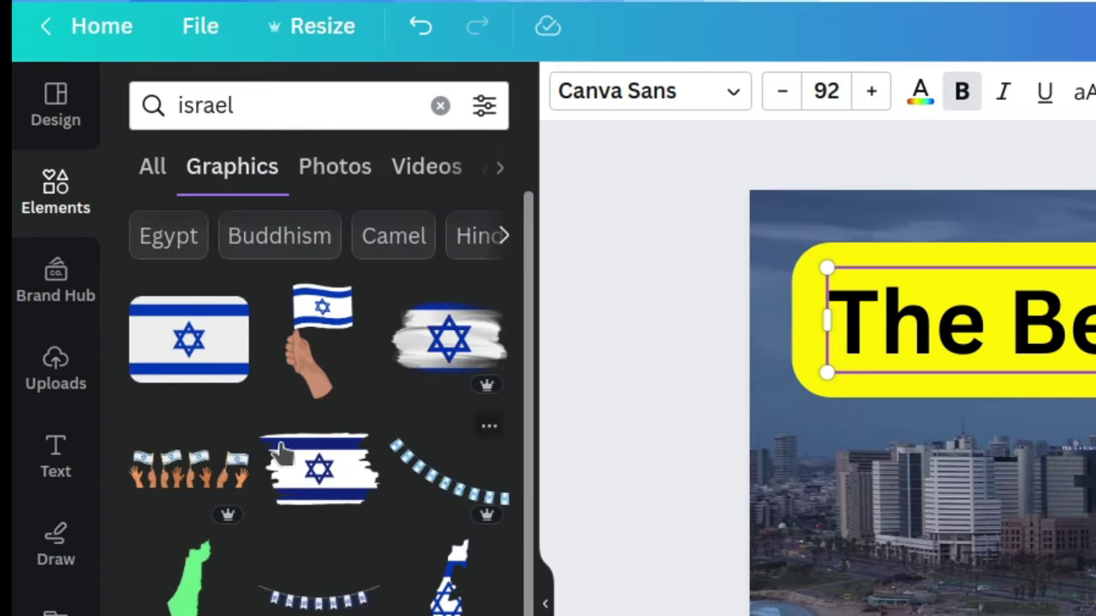
Step: Add the first Israel flag graphic, shrink it, and preview the video
click(208, 372)
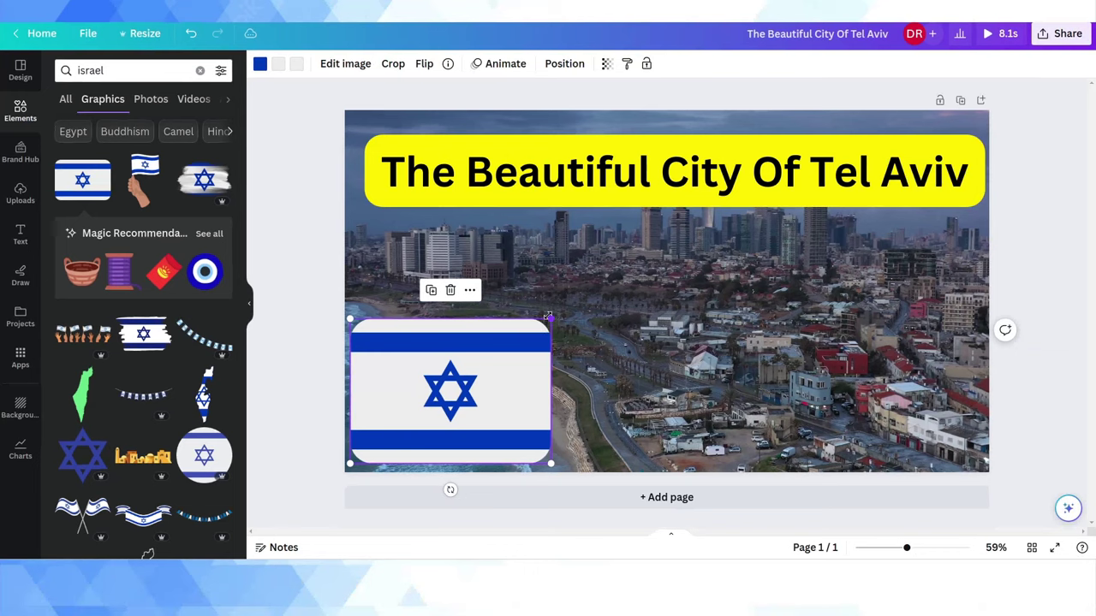
drag(550, 315, 487, 362)
click(604, 381)
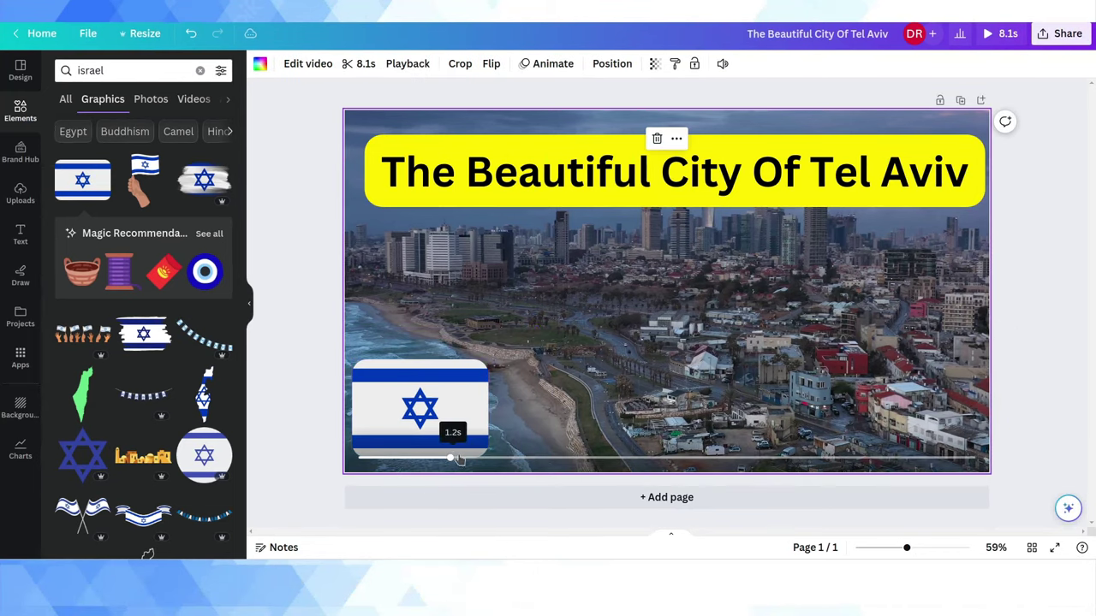
click(452, 459)
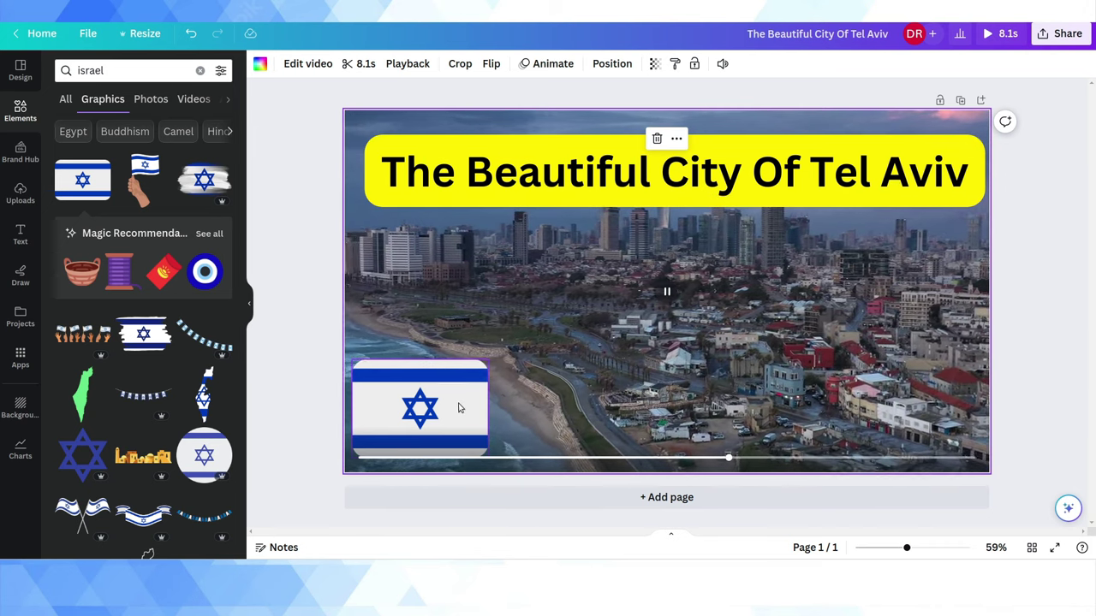
Step: Add a flag bunting graphic, preview it, then delete both the bunting and the flag
click(142, 395)
click(572, 442)
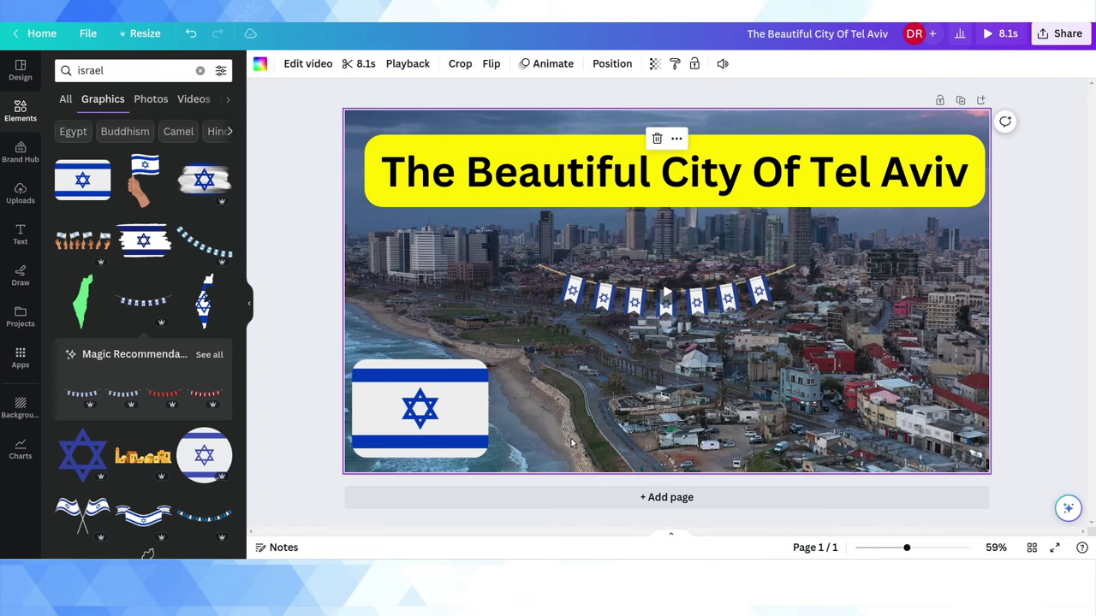
key(space)
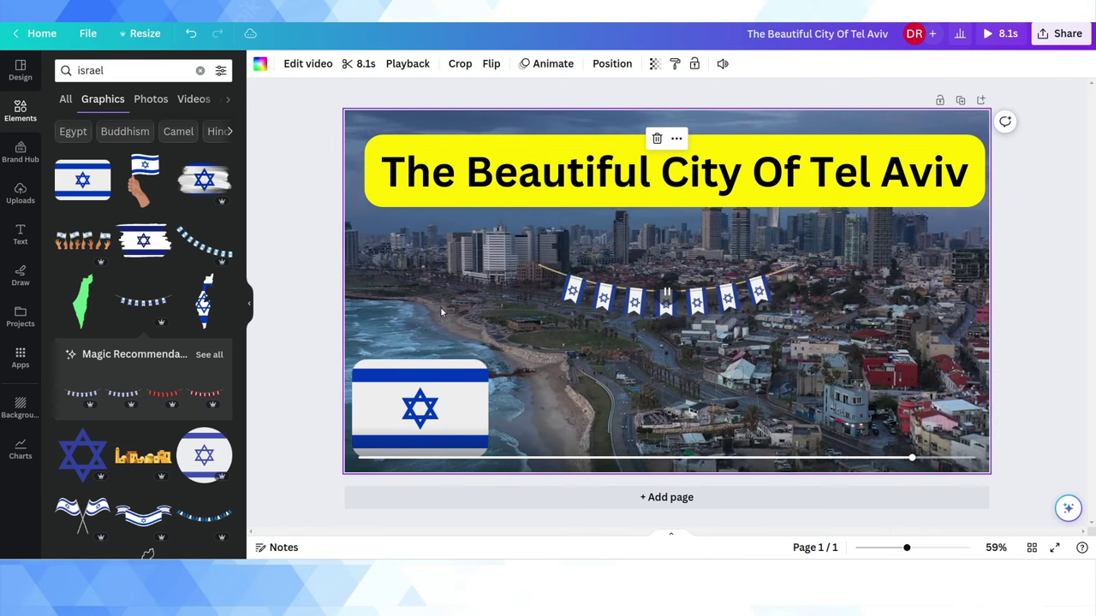
click(719, 310)
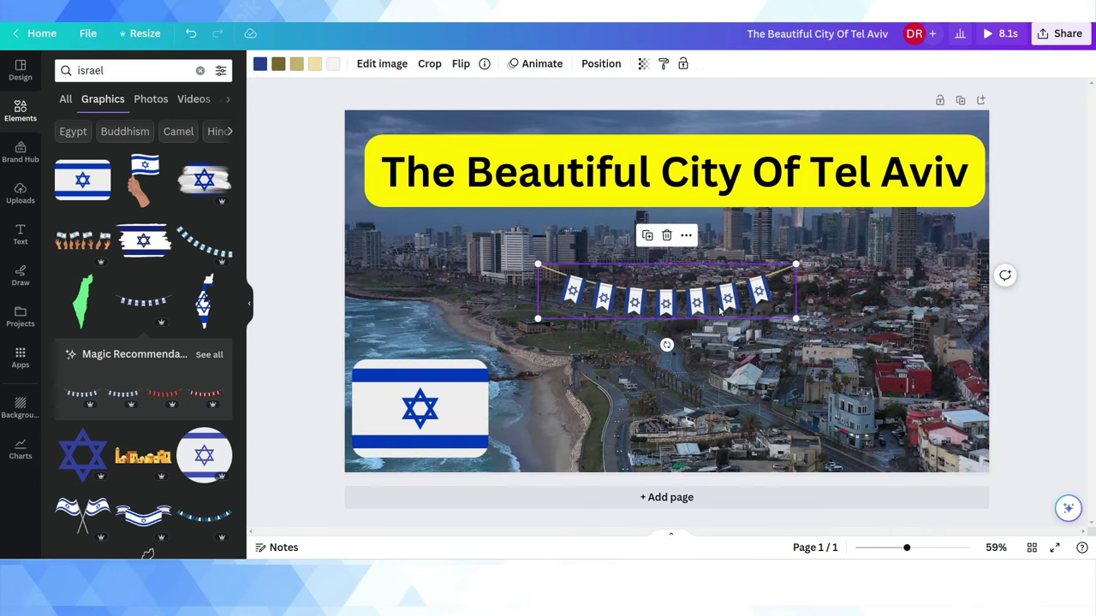
key(Delete)
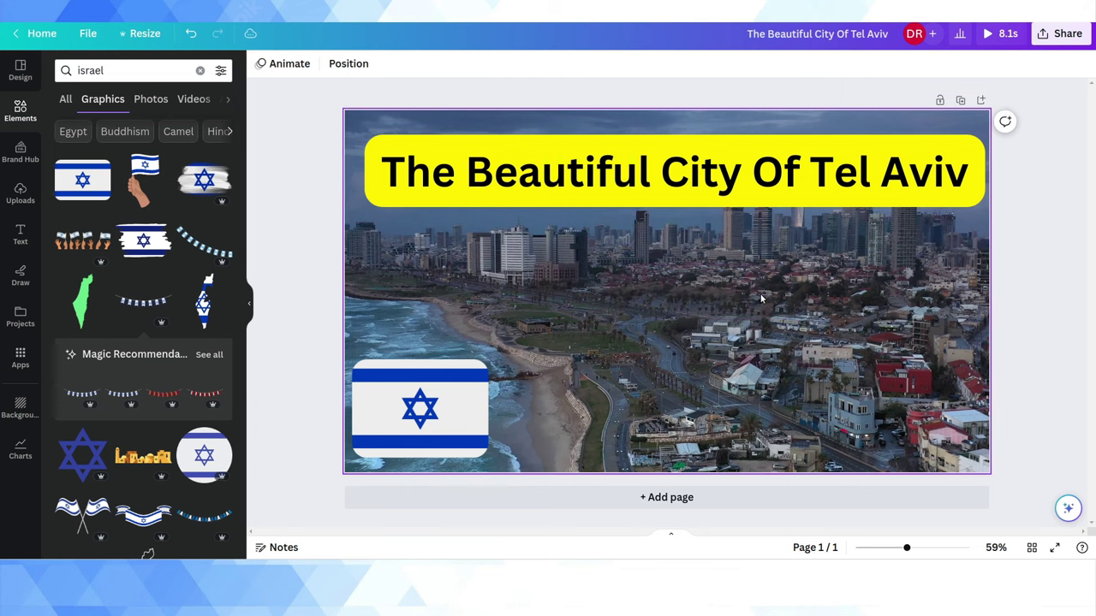
click(401, 400)
key(Delete)
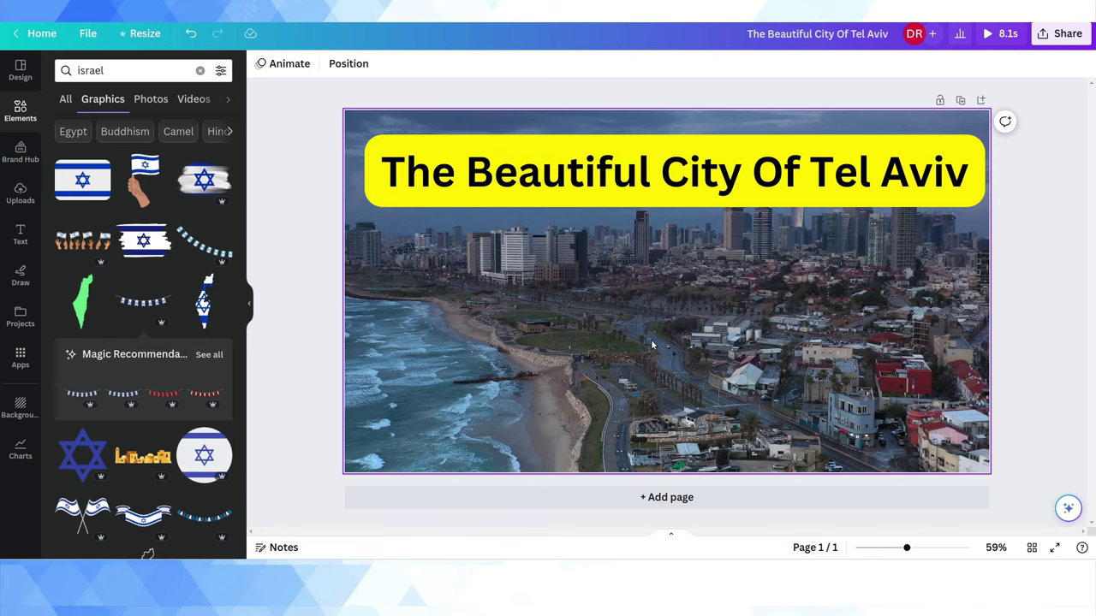
Step: Delete the yellow 'The Beautiful City Of Tel Aviv' title box
click(636, 205)
key(Delete)
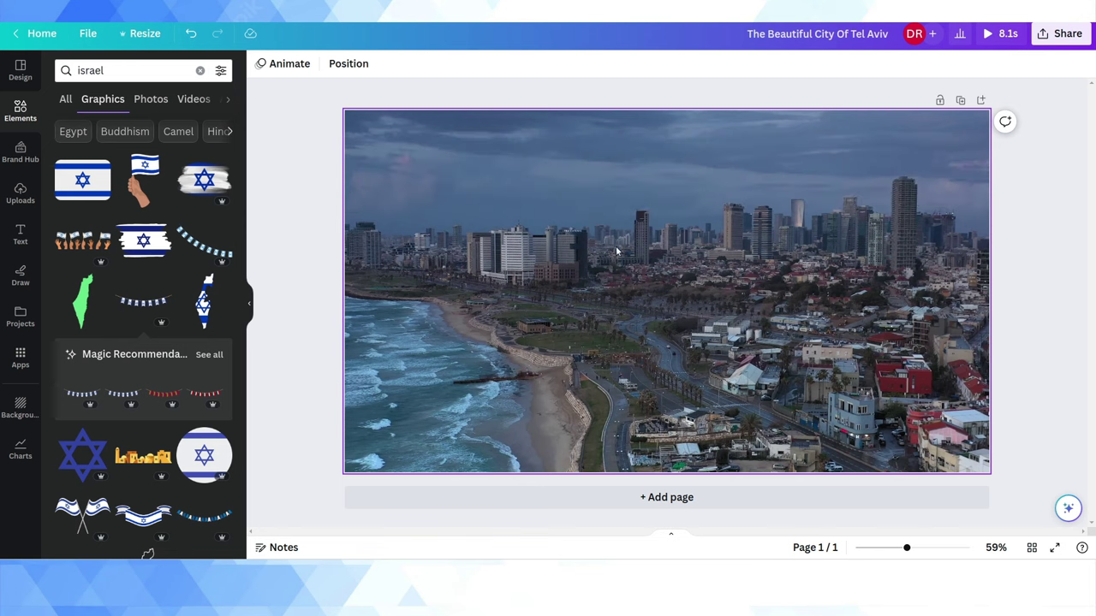